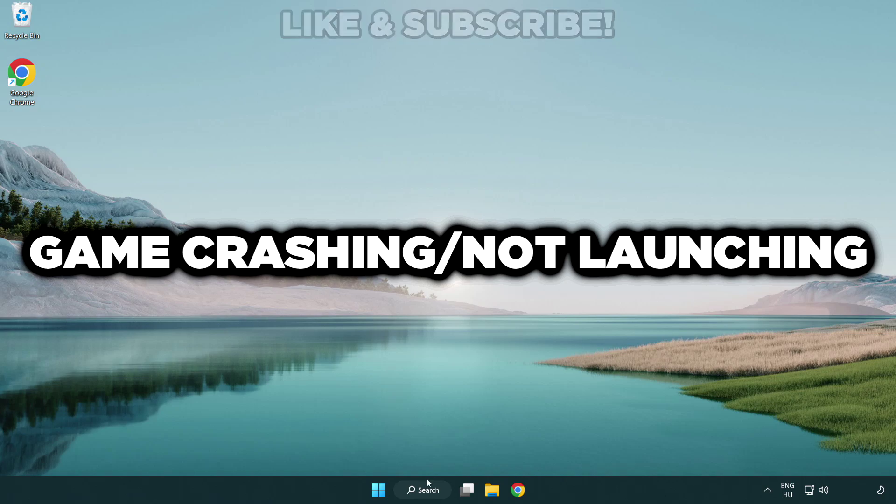
# Find Device Manager through Windows Search and launch it.
pyautogui.click(433, 494)
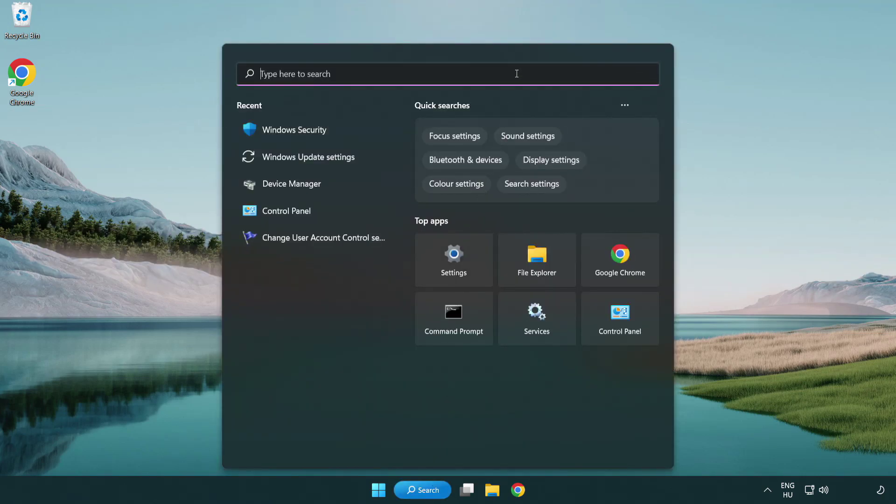
pyautogui.write('device m')
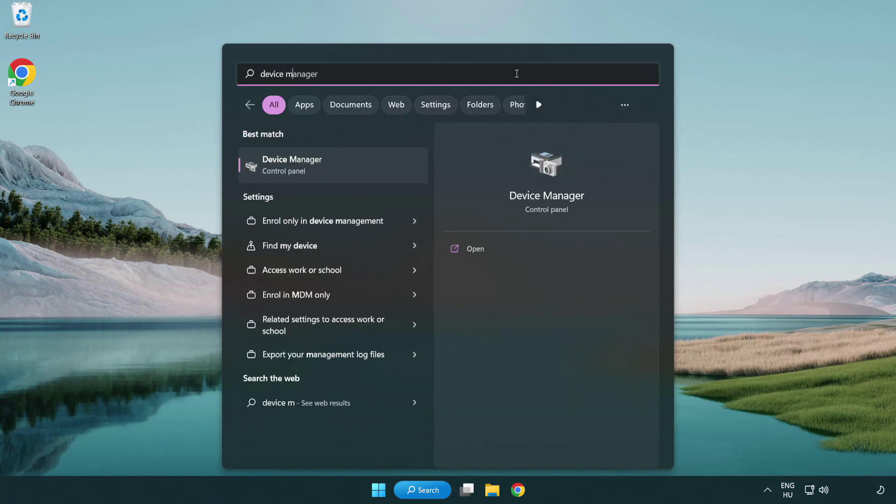
pyautogui.write('anager')
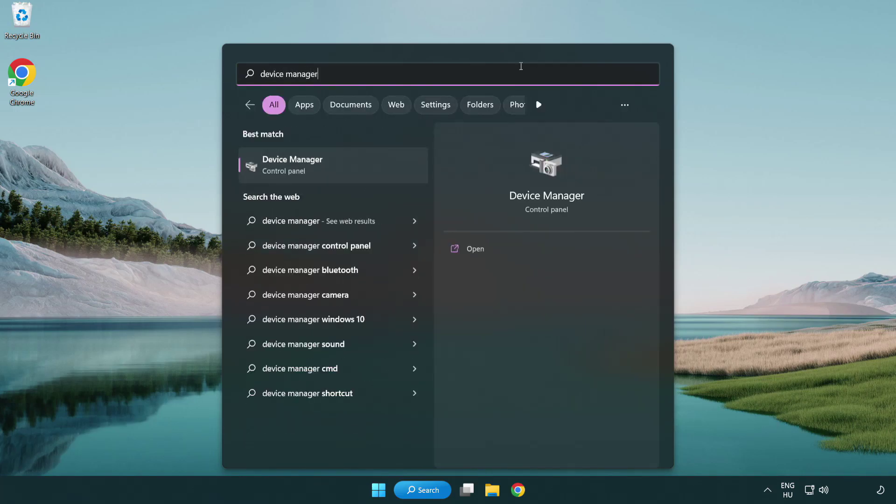
pyautogui.click(358, 172)
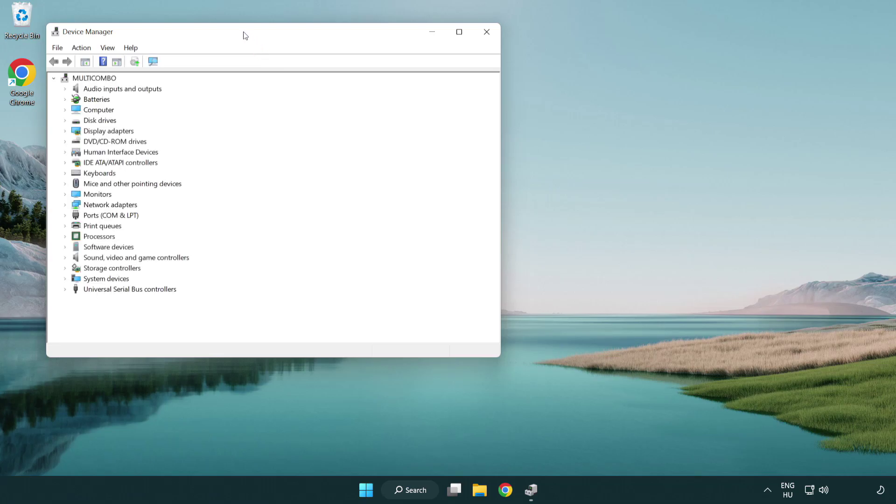
# Locate the VMware SVGA 3D adapter under Display adapters.
pyautogui.moveTo(245, 36); pyautogui.dragTo(393, 89)
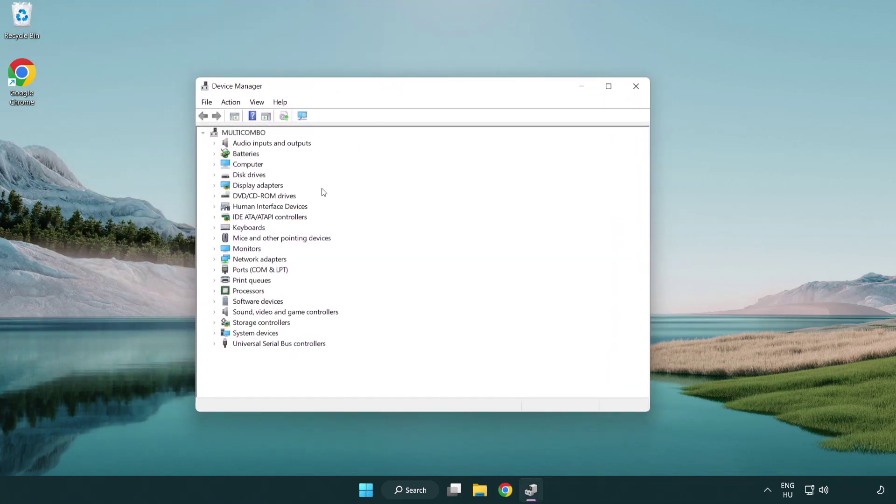
pyautogui.click(247, 188)
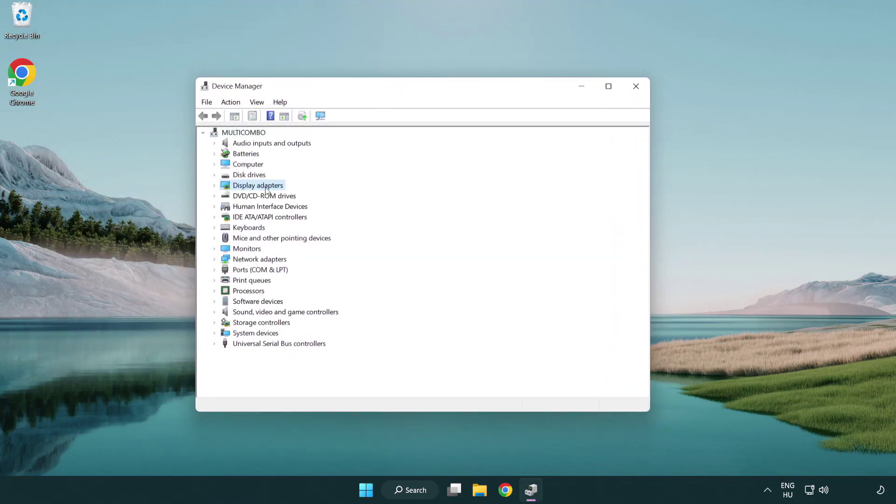
pyautogui.click(214, 186)
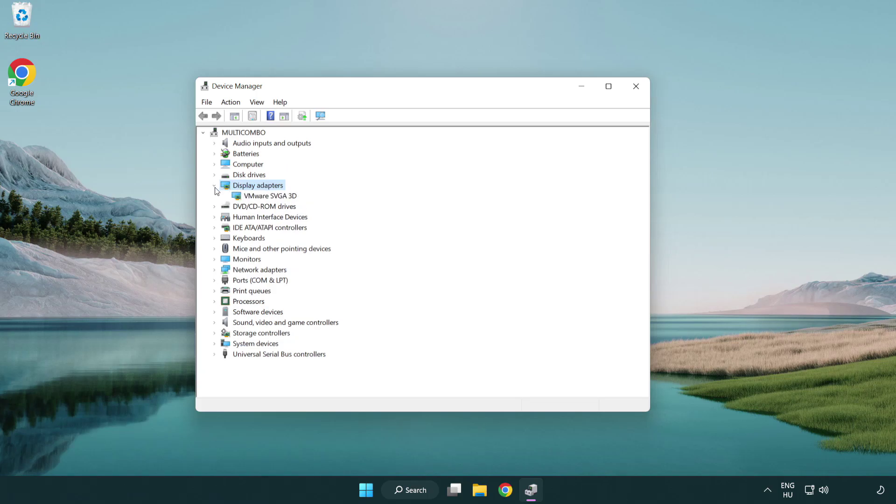
pyautogui.click(266, 200)
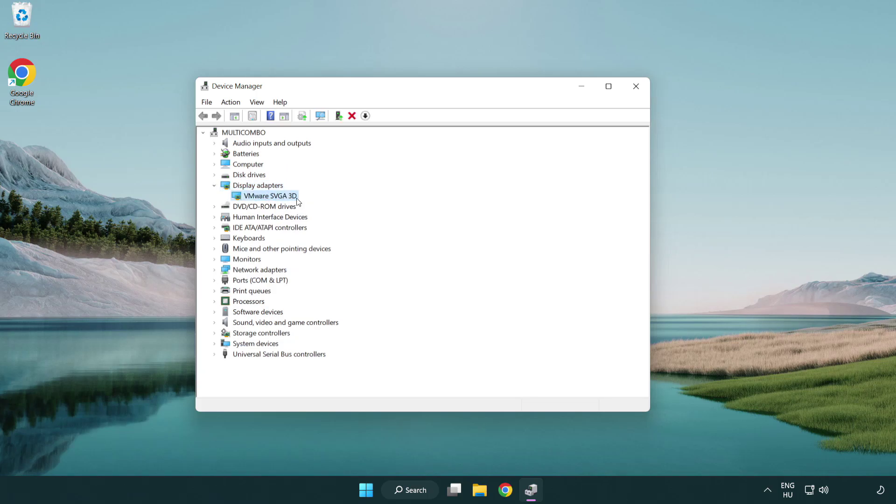
pyautogui.rightClick(266, 201)
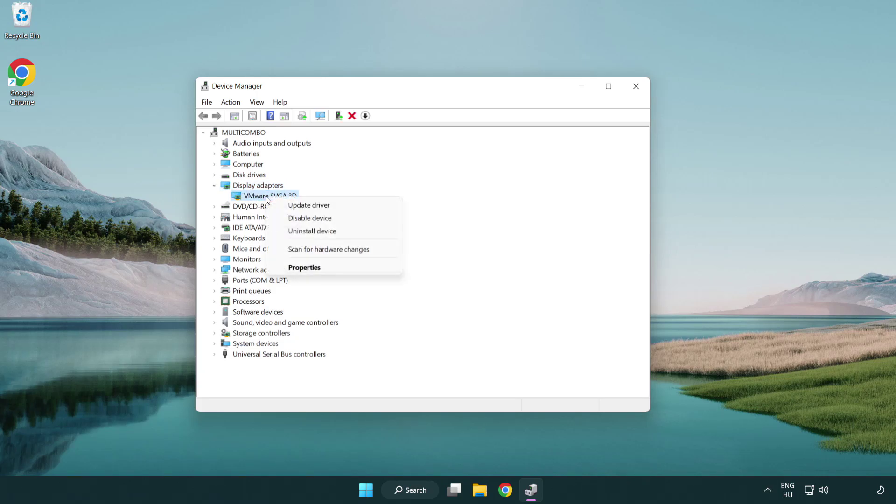
# Have Windows search automatically for a newer driver, see the best one is installed, and exit.
pyautogui.click(354, 206)
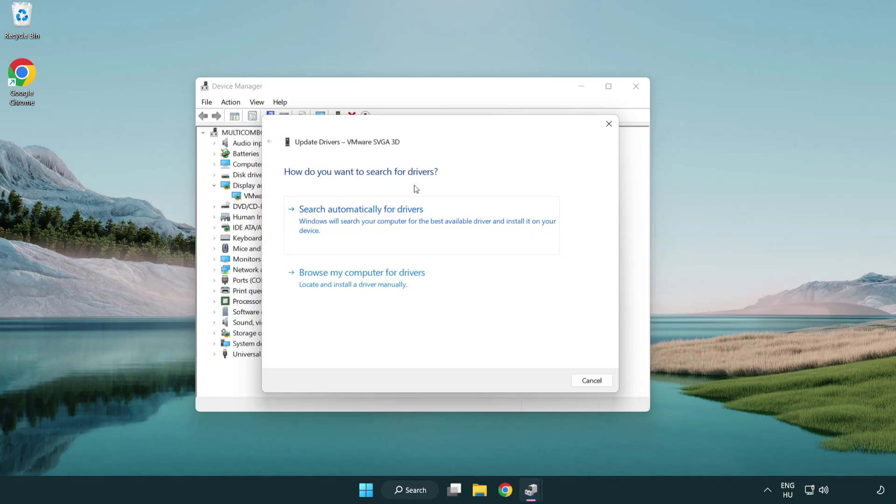
pyautogui.click(393, 218)
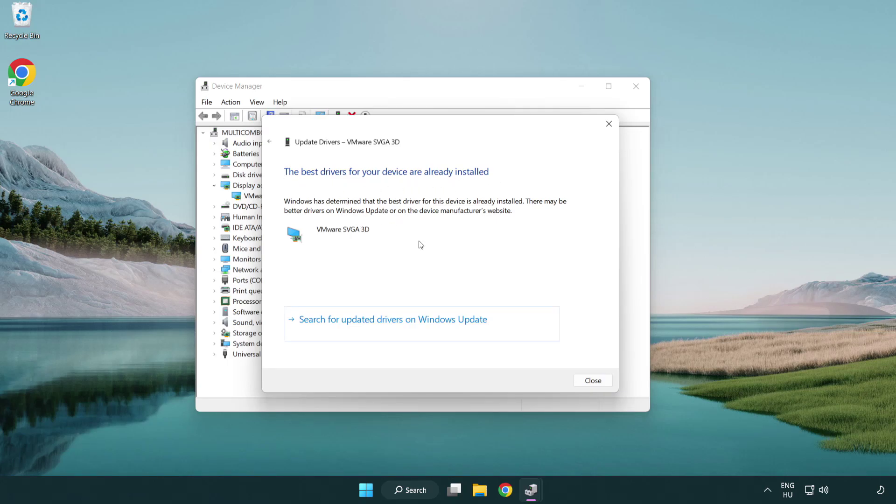
pyautogui.click(595, 384)
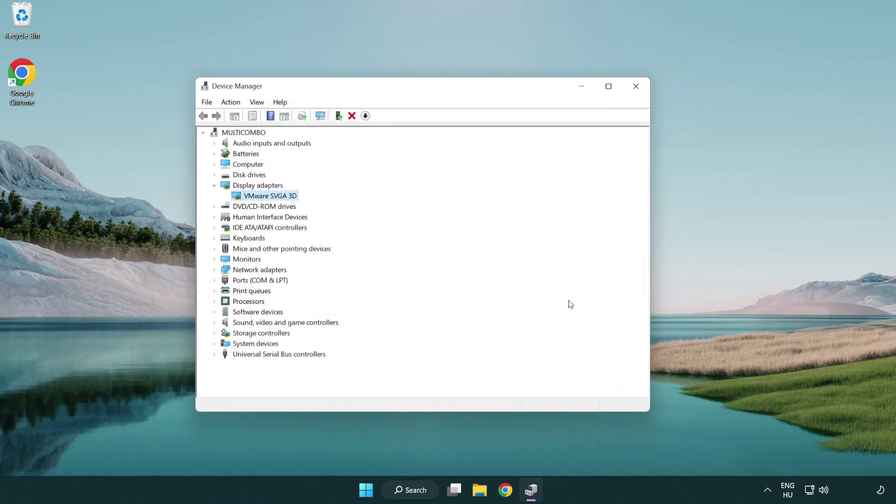
pyautogui.click(637, 86)
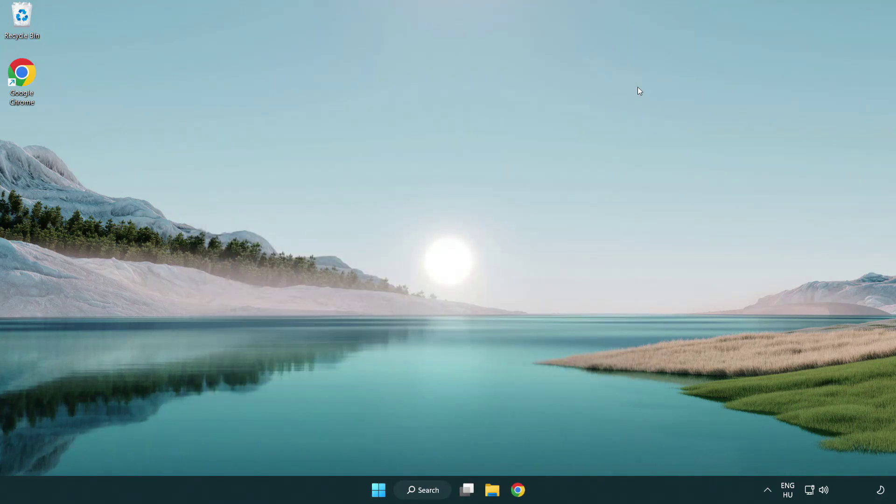
# Search for 'update' and launch the Windows Update settings page.
pyautogui.click(426, 489)
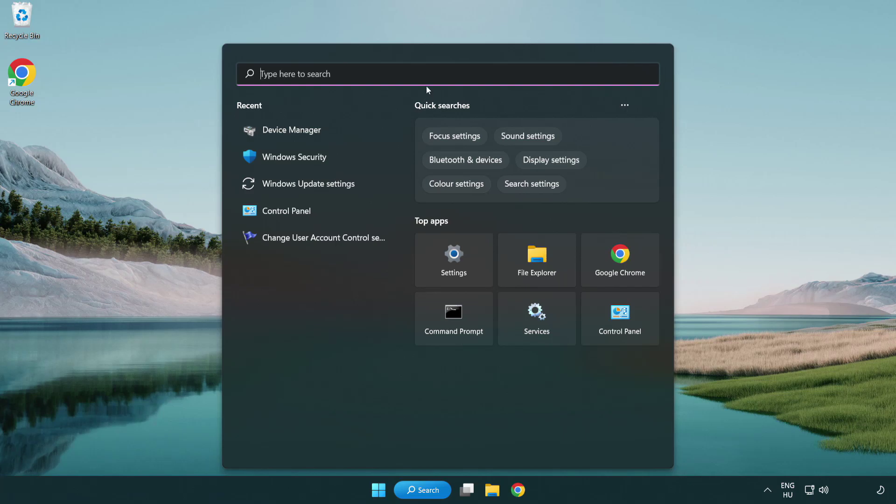
pyautogui.write('u')
pyautogui.write('pdate')
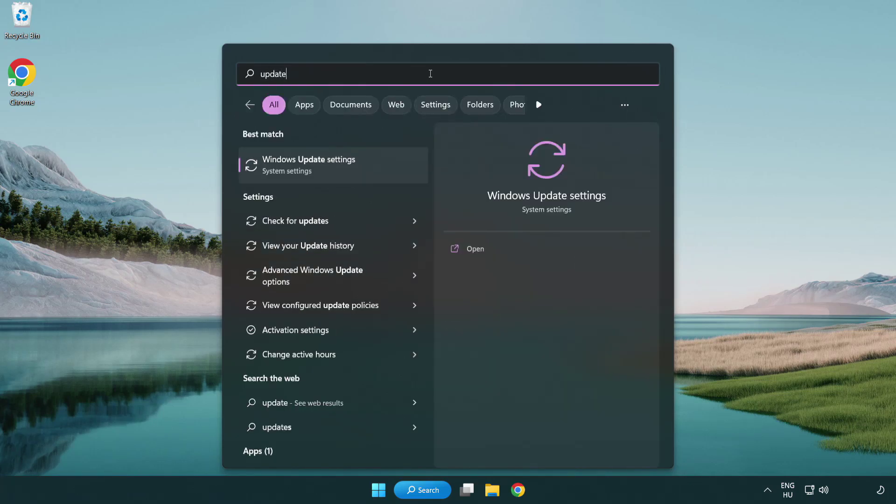
pyautogui.click(349, 169)
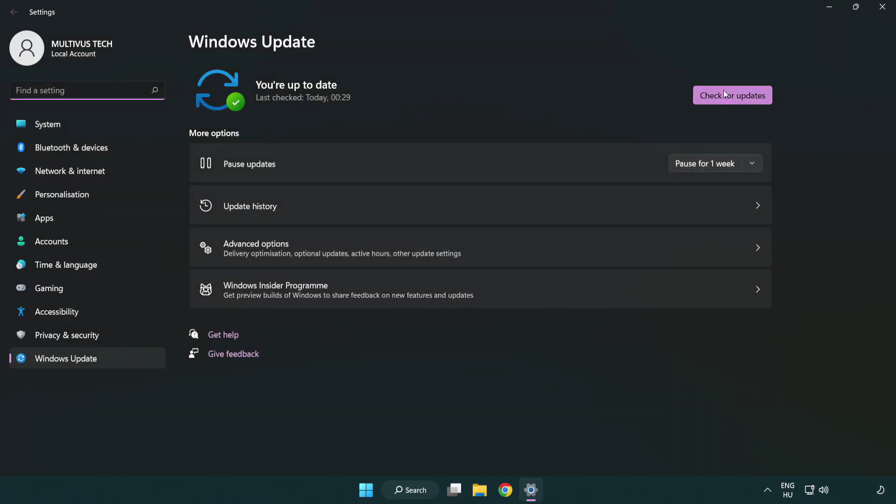
# Check for Windows updates, confirm the device is up to date, and close Settings.
pyautogui.click(746, 100)
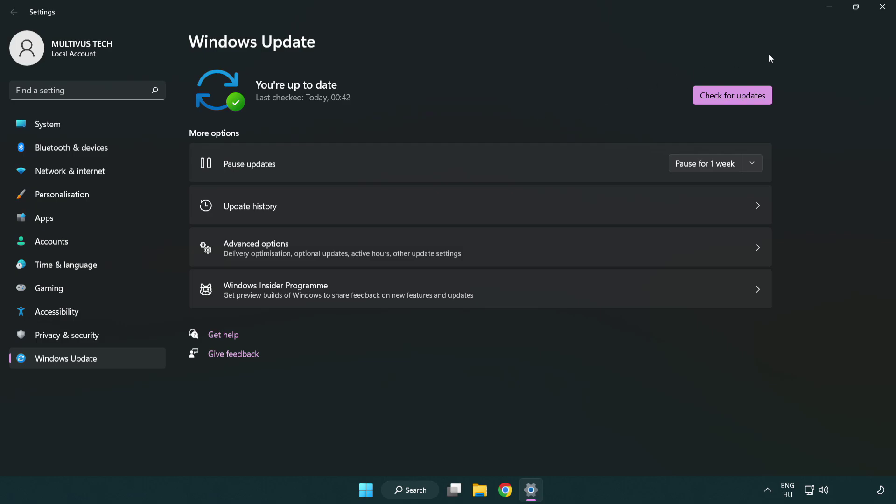
pyautogui.click(879, 13)
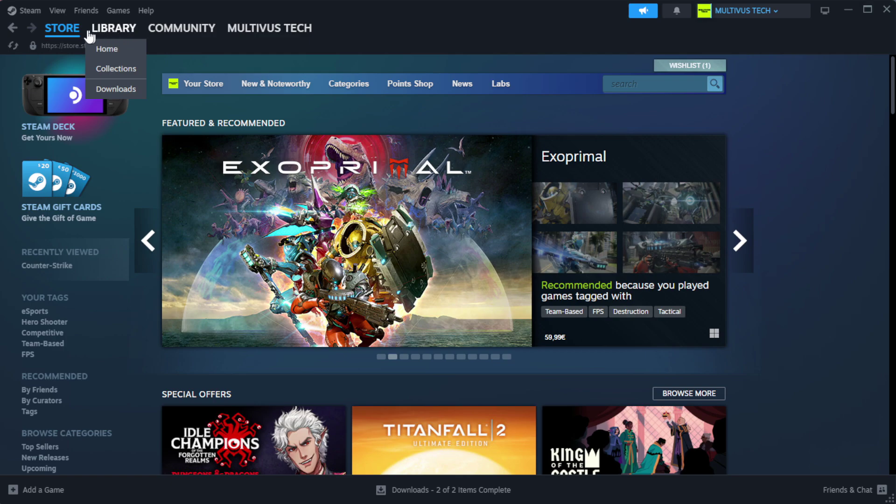
# From the Steam Library, bring up Properties for YOUR NOT WORKING GAME under Favorites.
pyautogui.click(130, 49)
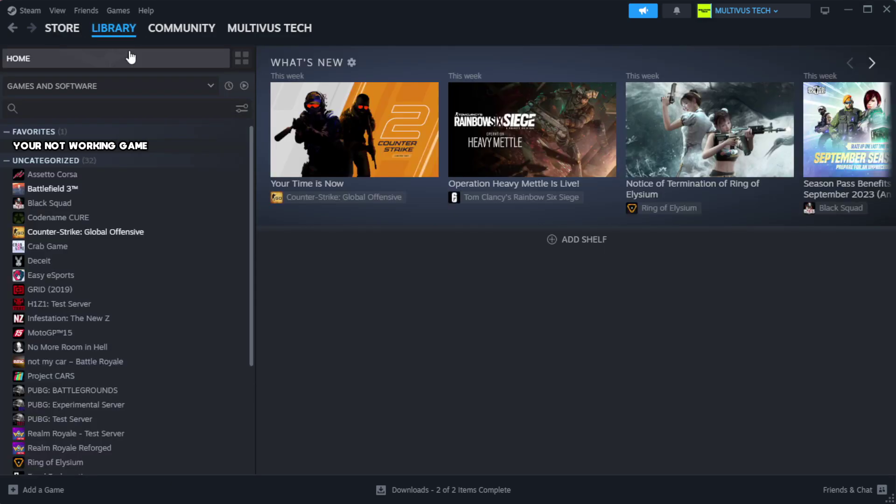
pyautogui.rightClick(221, 152)
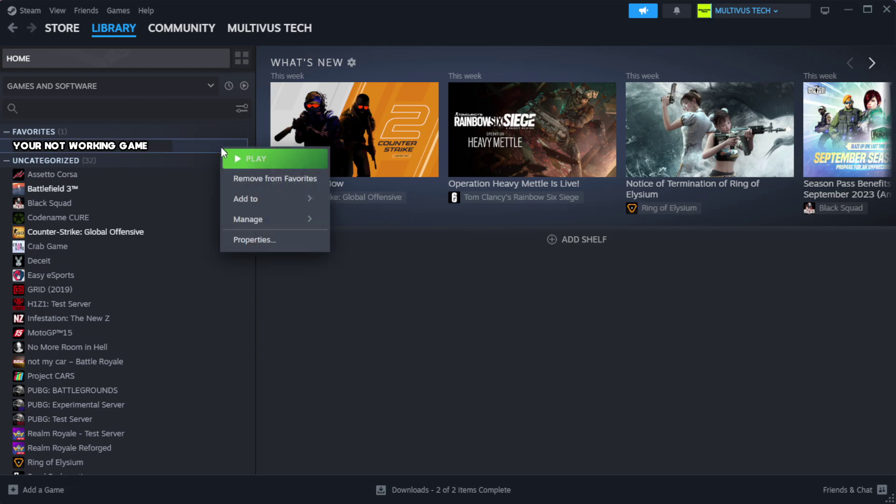
pyautogui.click(283, 241)
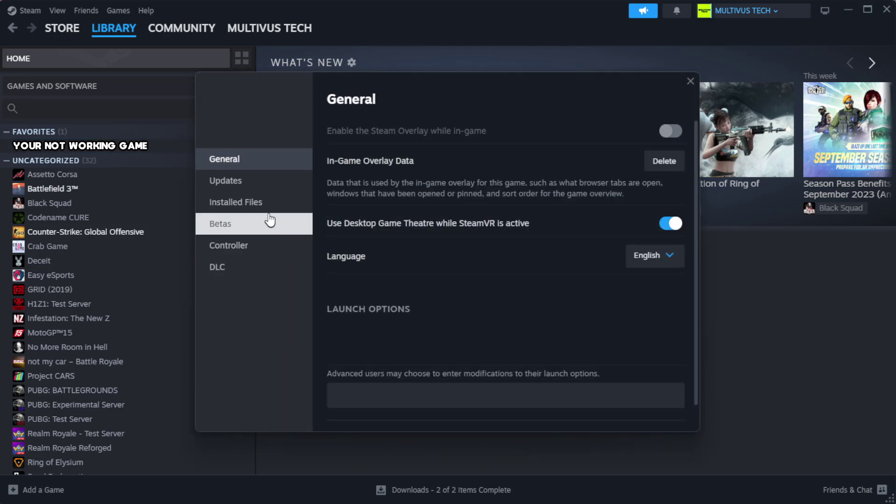
# Verify integrity of the game's installed files until all 1039 validate.
pyautogui.click(294, 212)
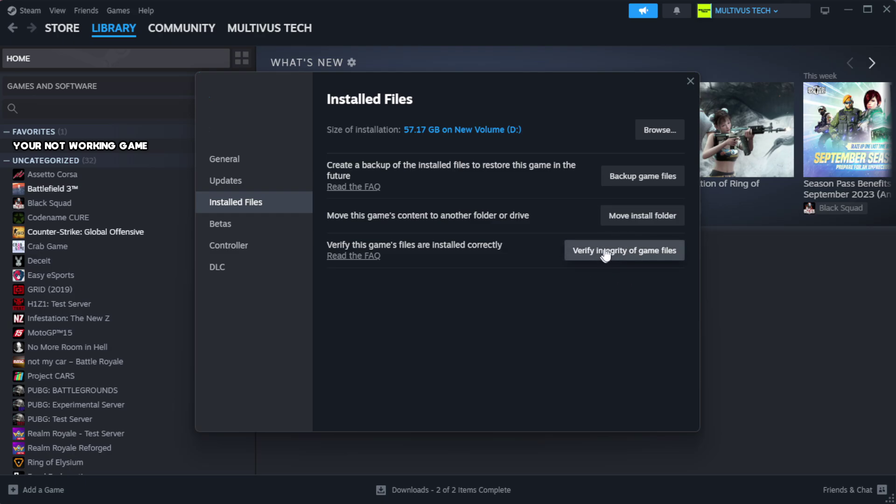
pyautogui.click(629, 252)
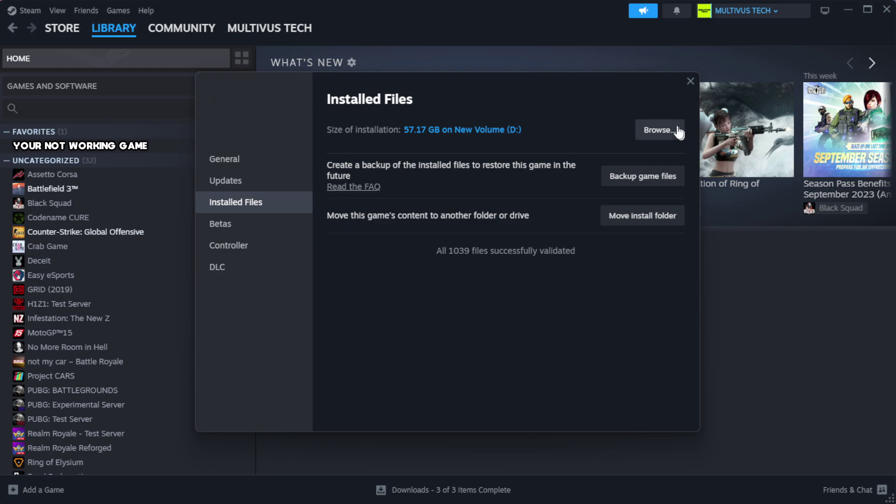
# Browse to the install folder and show the YOUR NOT WORKING GAME shortcut's properties.
pyautogui.click(658, 134)
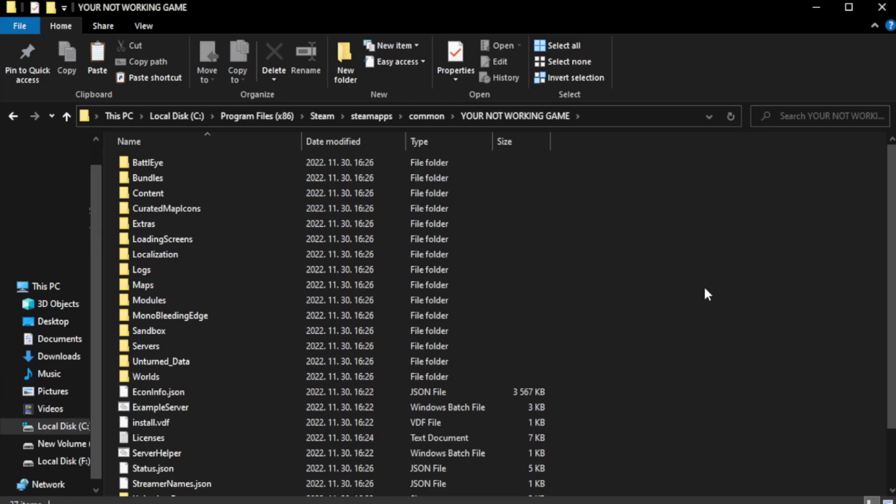
pyautogui.scroll(-2, 882, 301)
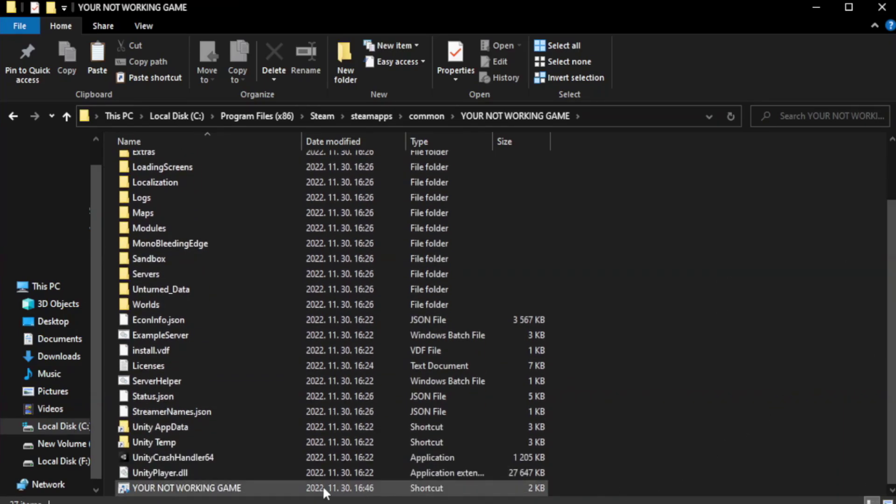
pyautogui.click(326, 489)
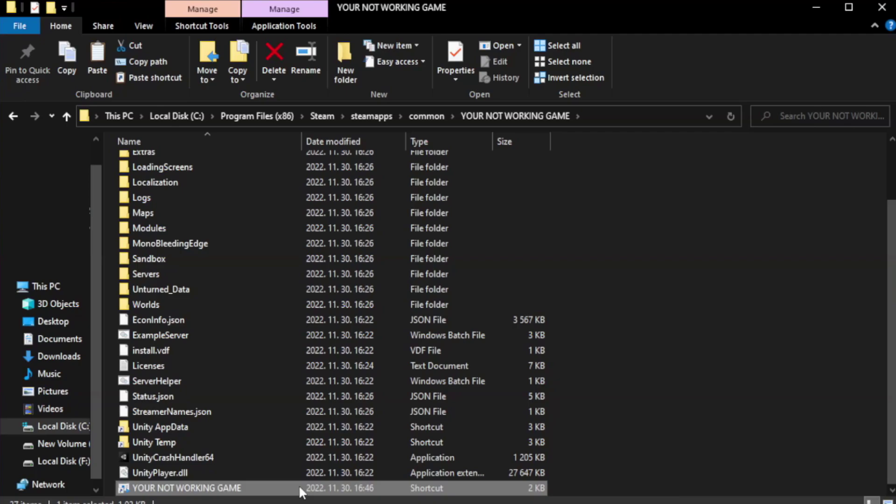
pyautogui.rightClick(299, 486)
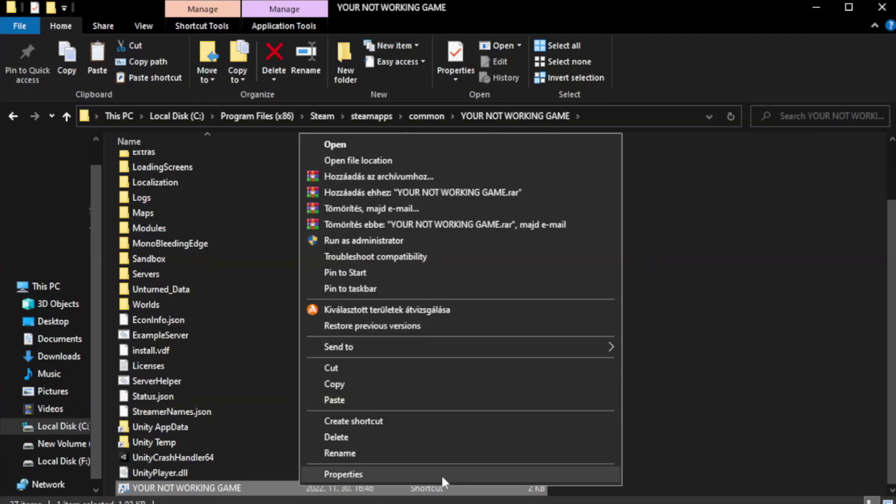
pyautogui.click(457, 471)
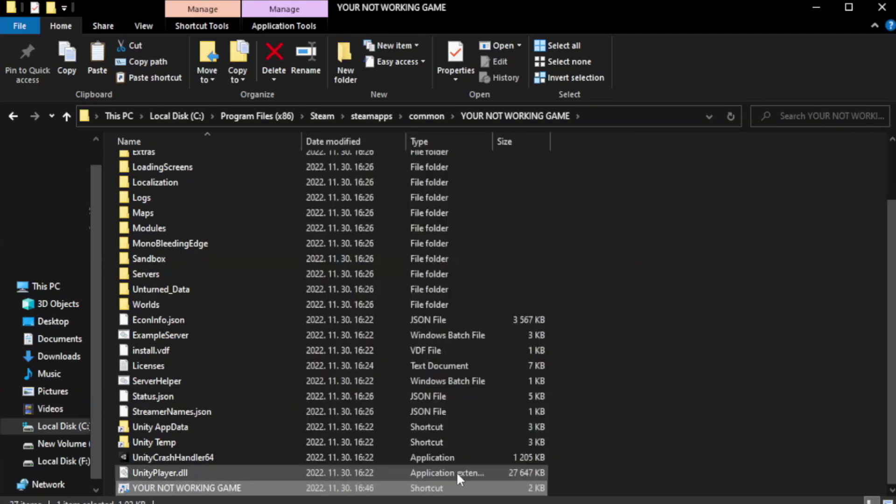
pyautogui.moveTo(447, 252); pyautogui.dragTo(451, 92)
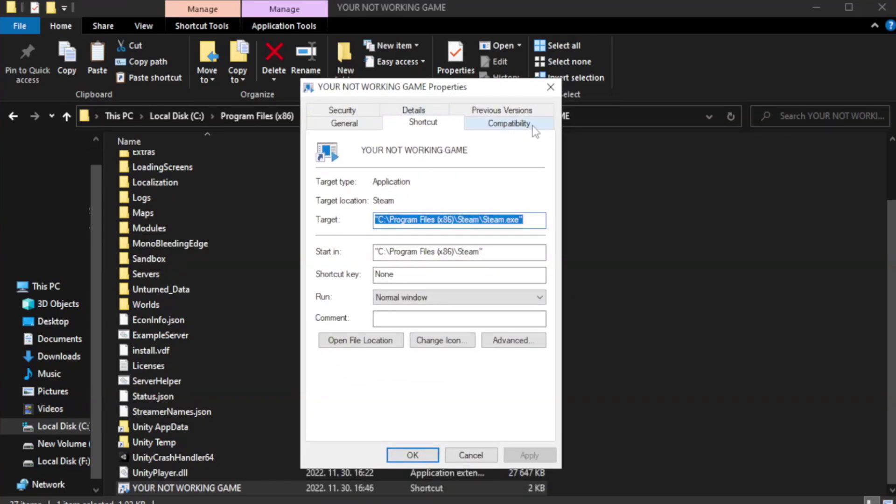
# Enable Windows 8 compatibility mode for the game shortcut.
pyautogui.click(505, 128)
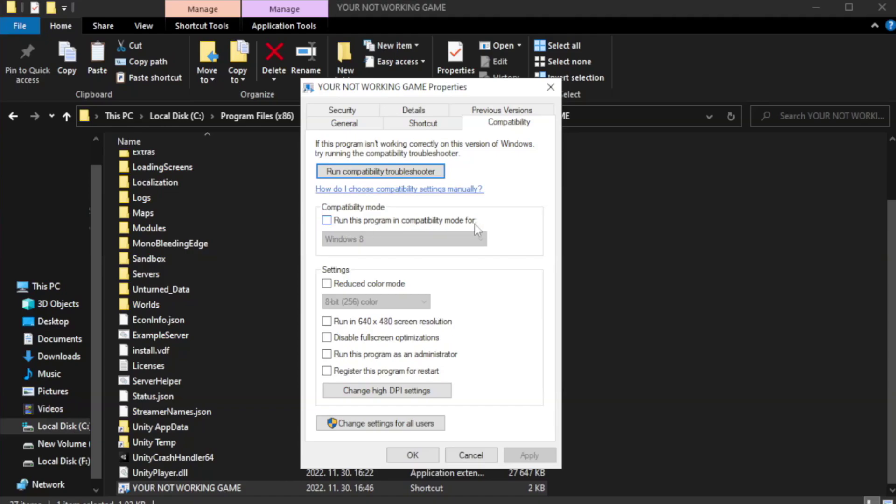
pyautogui.click(354, 220)
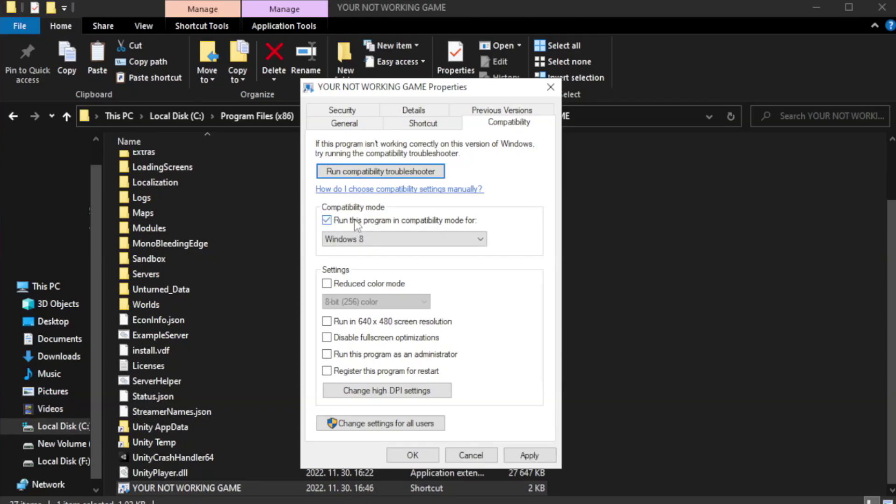
pyautogui.click(395, 238)
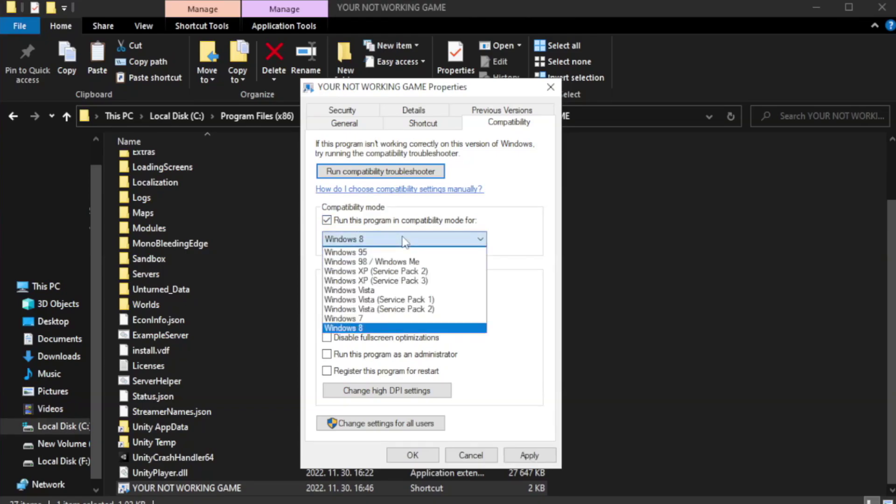
pyautogui.click(380, 328)
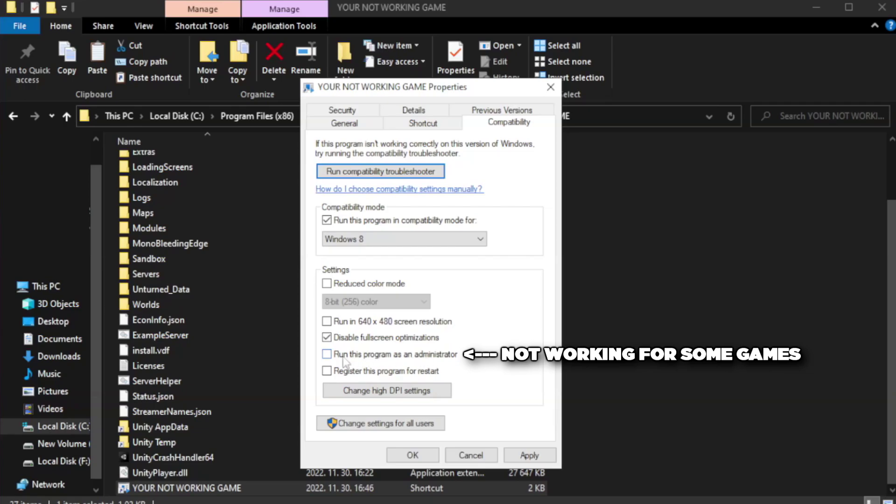
# Set the shortcut to run as administrator and apply the compatibility changes.
pyautogui.click(352, 361)
pyautogui.click(529, 456)
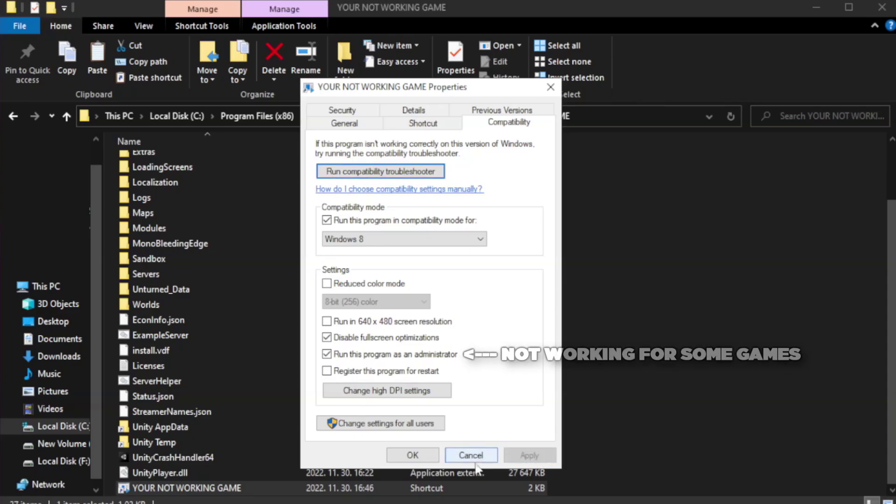
pyautogui.click(412, 457)
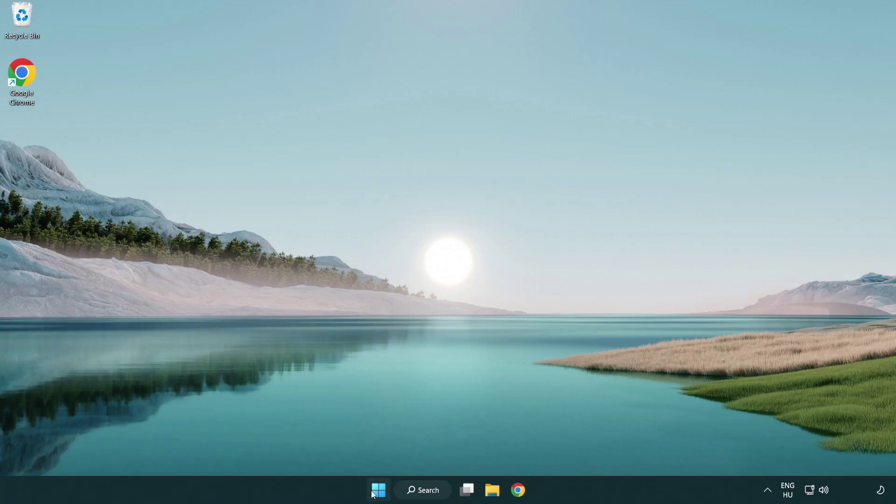
# Launch Task Manager from the Start button's quick-link menu.
pyautogui.rightClick(379, 494)
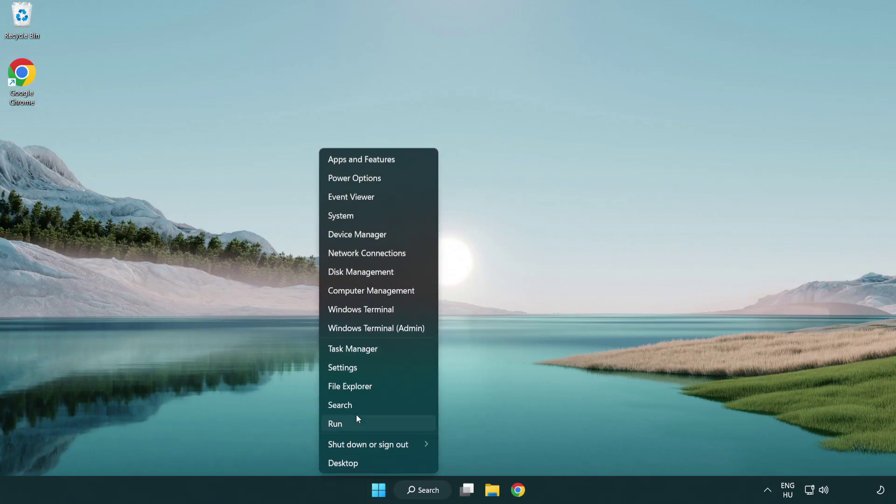
pyautogui.click(396, 354)
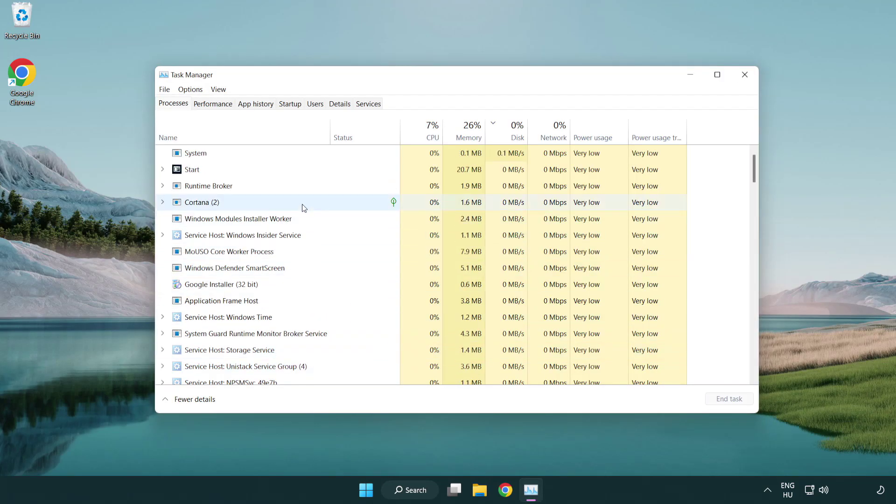
# On the Startup tab, disable the Terminal and Phone Link startup entries.
pyautogui.click(291, 106)
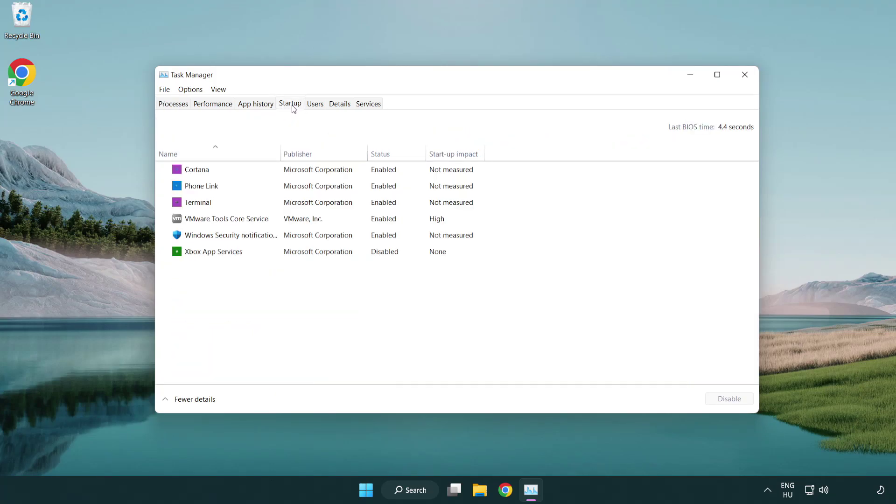
pyautogui.click(293, 203)
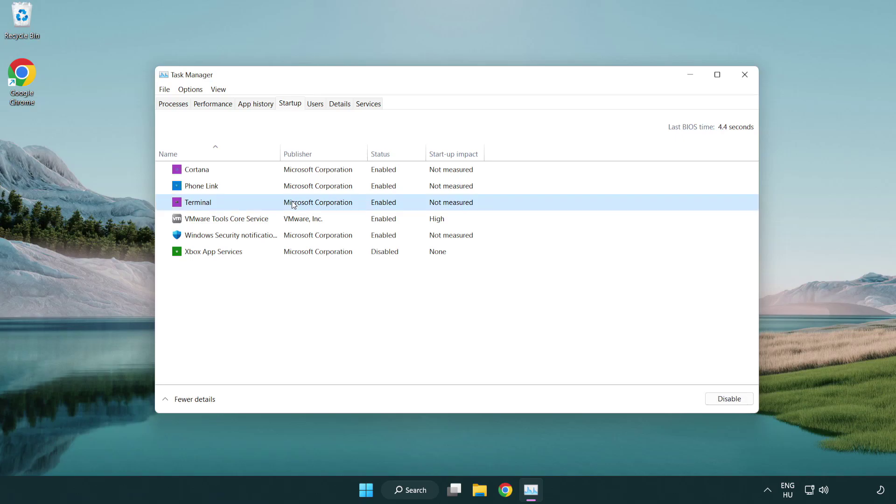
pyautogui.click(707, 399)
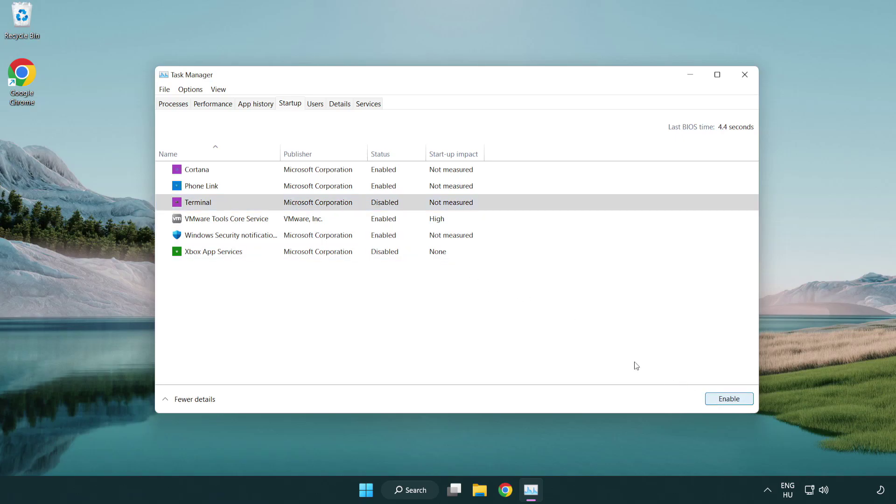
pyautogui.click(374, 187)
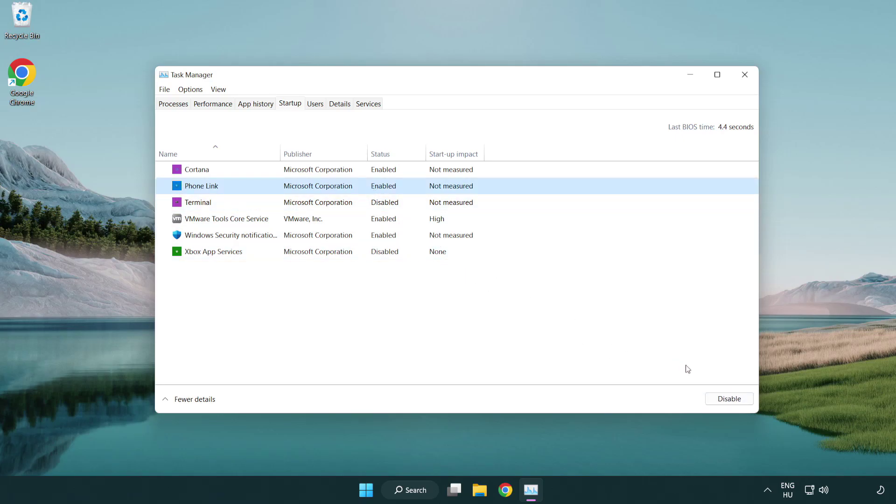
pyautogui.click(729, 399)
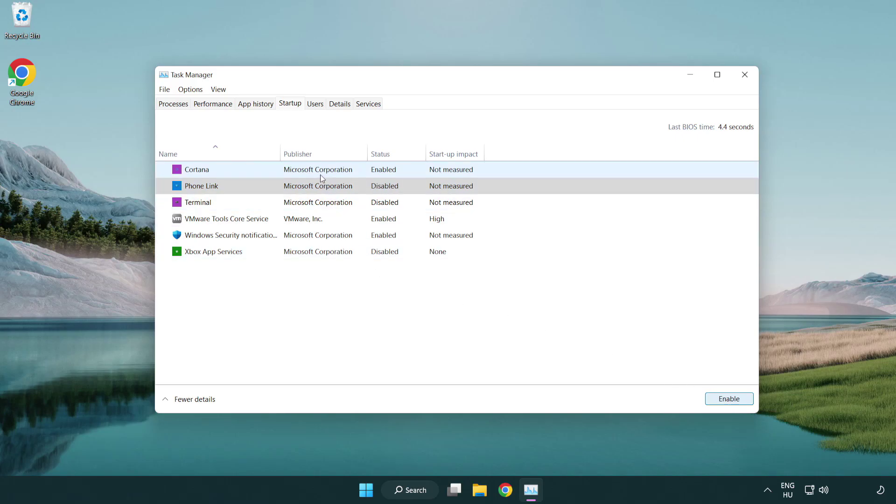
# Disable Cortana and Windows Security notifications at startup, then close Task Manager.
pyautogui.click(320, 174)
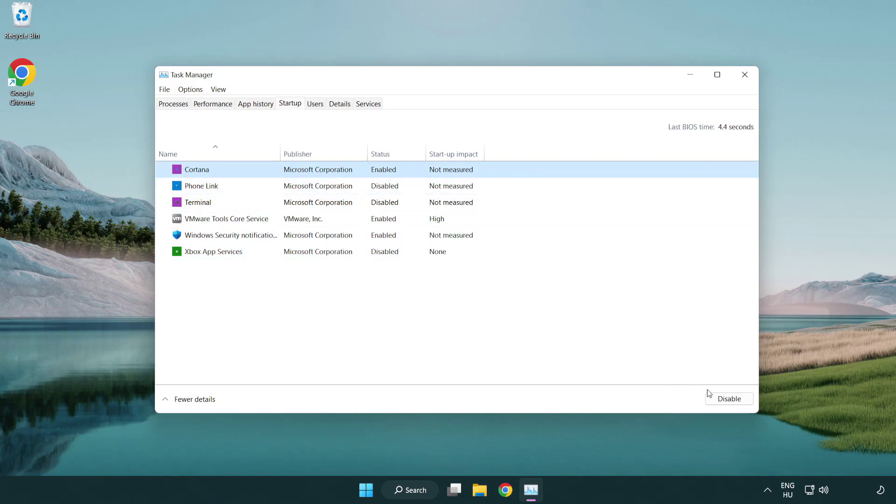
pyautogui.click(727, 399)
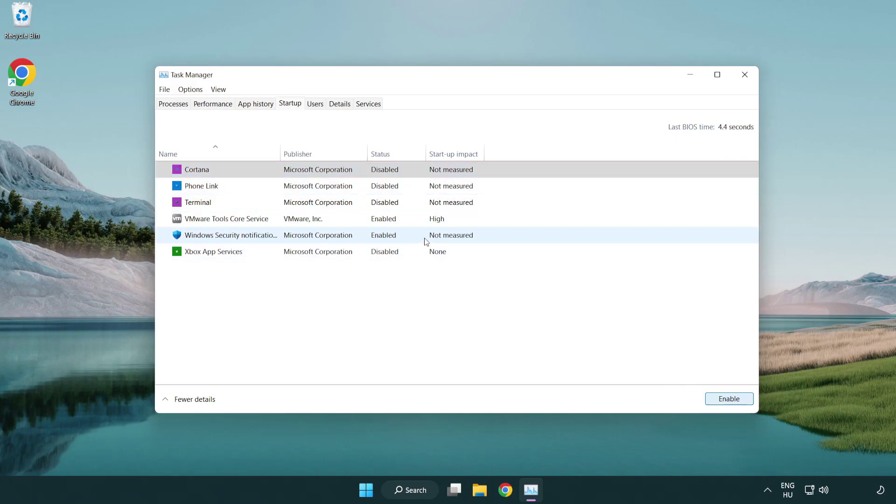
pyautogui.click(426, 238)
pyautogui.click(707, 397)
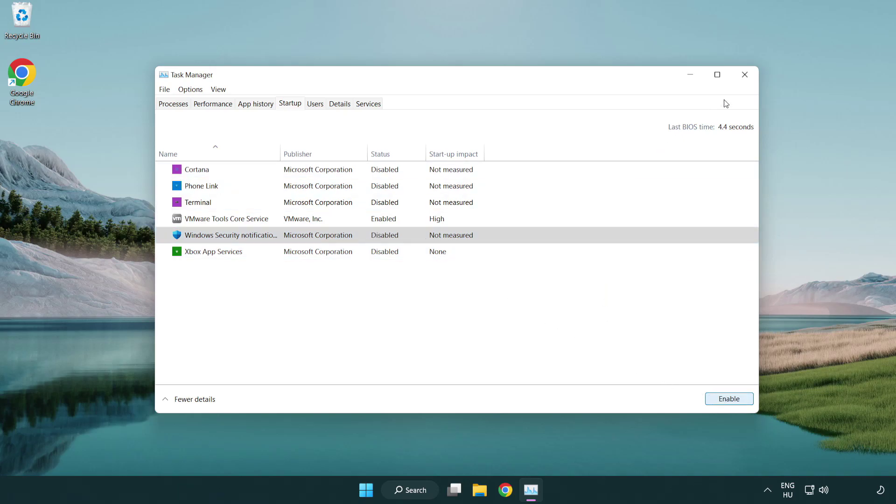
pyautogui.click(746, 82)
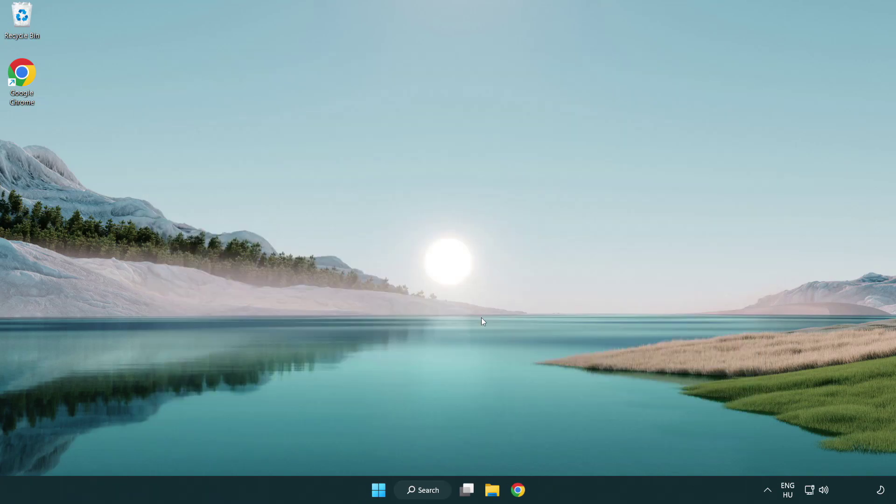
# Launch Command Prompt as administrator from a Windows Search for cmd.
pyautogui.click(420, 493)
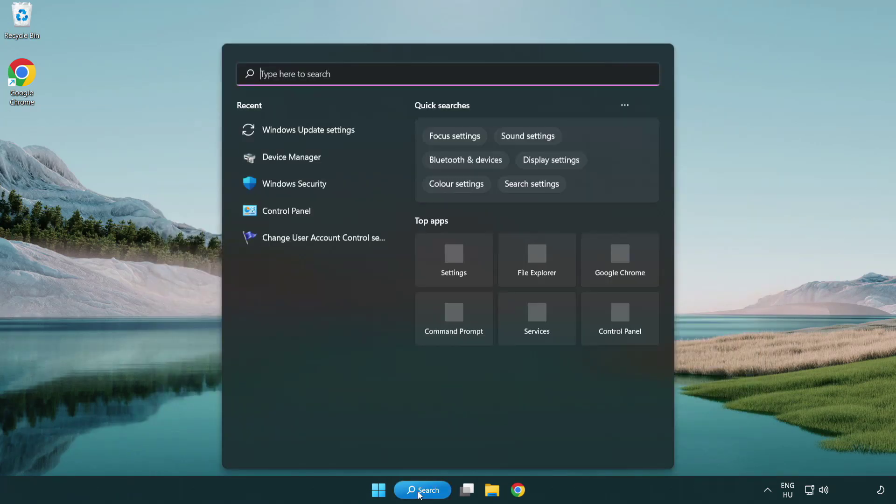
pyautogui.write('c')
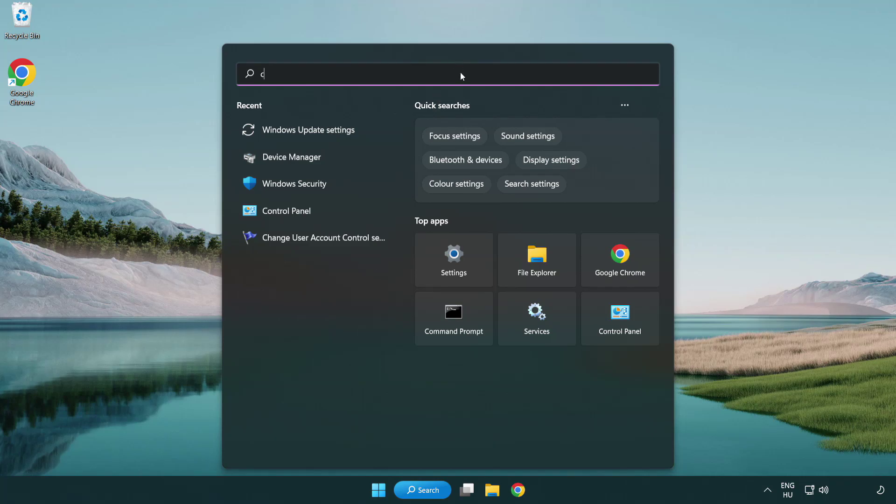
pyautogui.write('md')
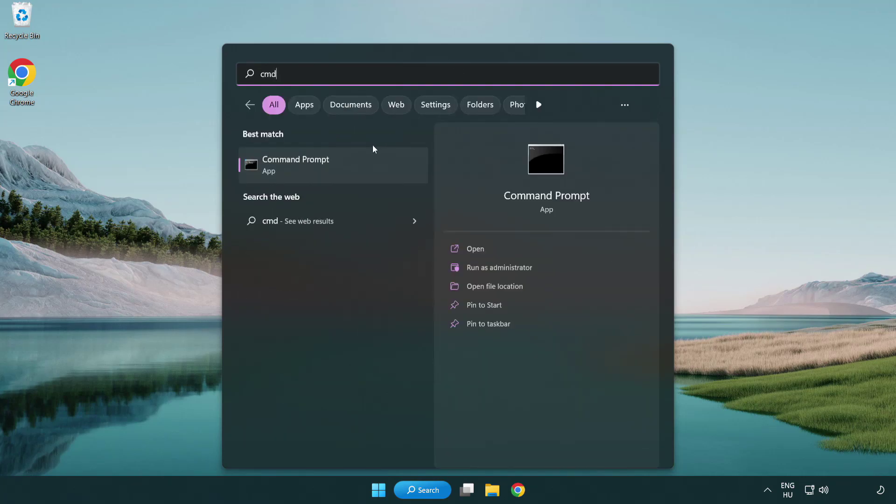
pyautogui.rightClick(342, 167)
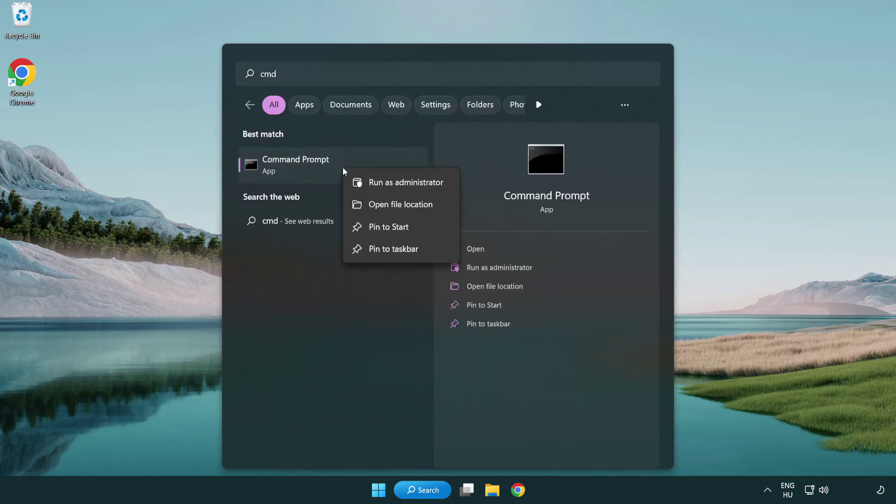
pyautogui.click(406, 183)
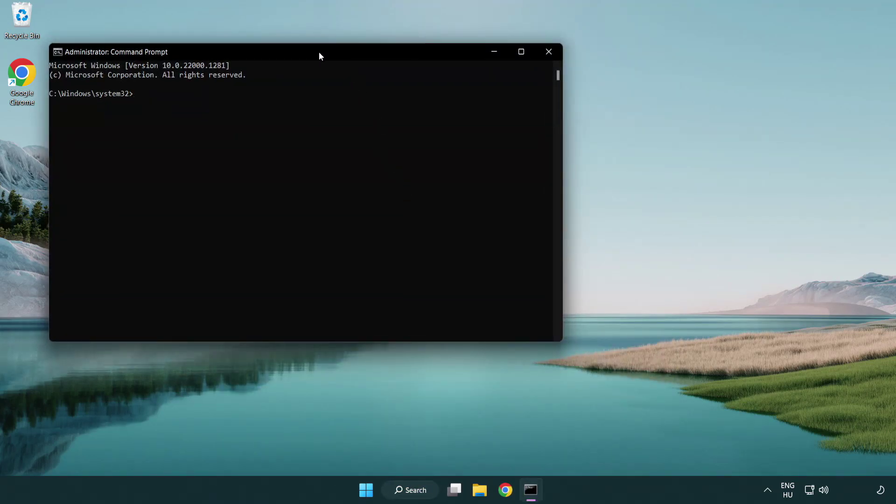
# Run sfc /scannow to completion with no integrity violations, then close the window.
pyautogui.moveTo(320, 55); pyautogui.dragTo(451, 94)
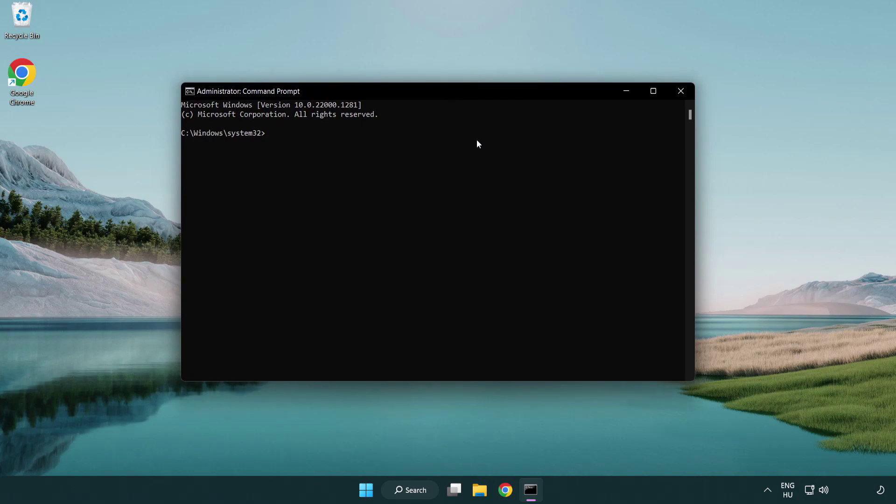
pyautogui.write('sfc')
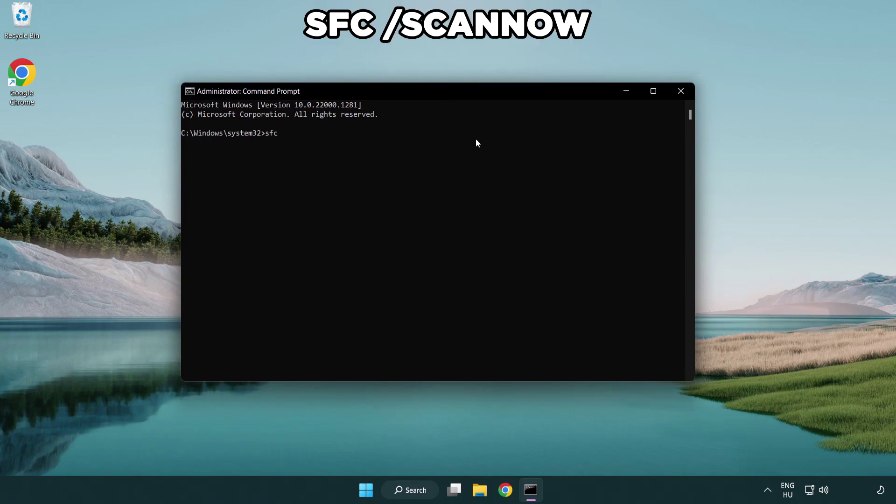
pyautogui.write(' /scann')
pyautogui.write('ow')
pyautogui.press('Return')
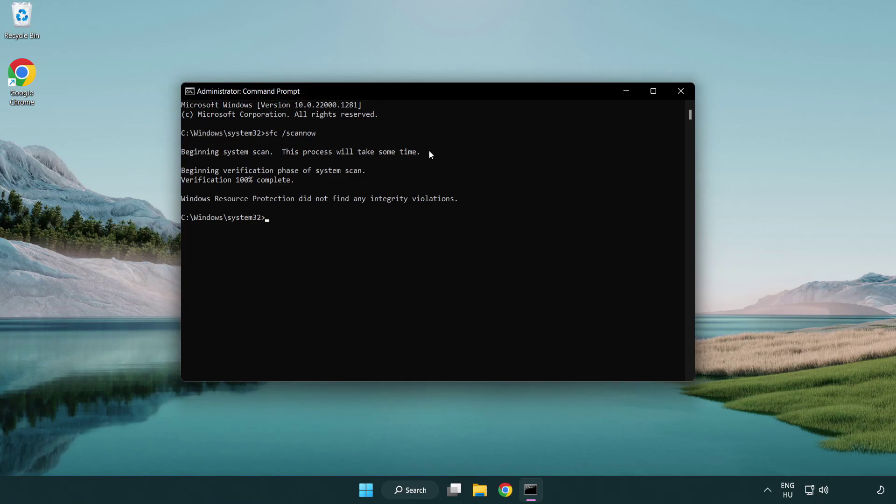
pyautogui.click(681, 92)
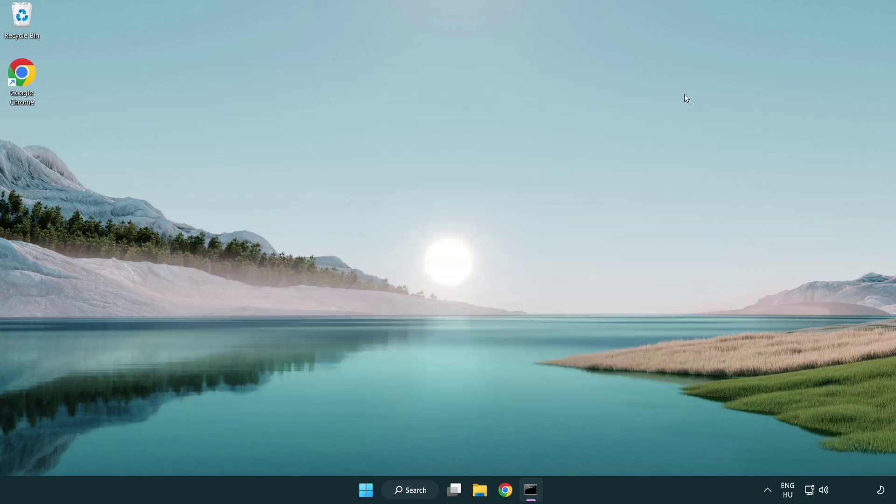
pyautogui.click(379, 489)
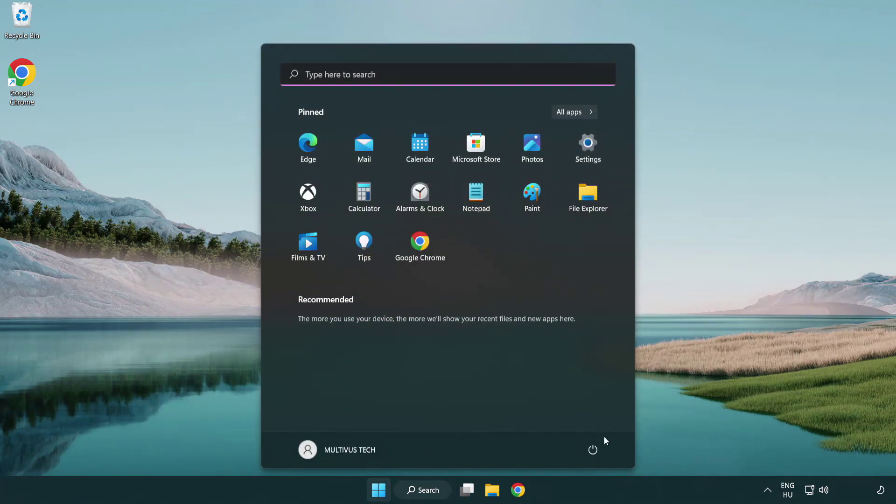
pyautogui.click(593, 449)
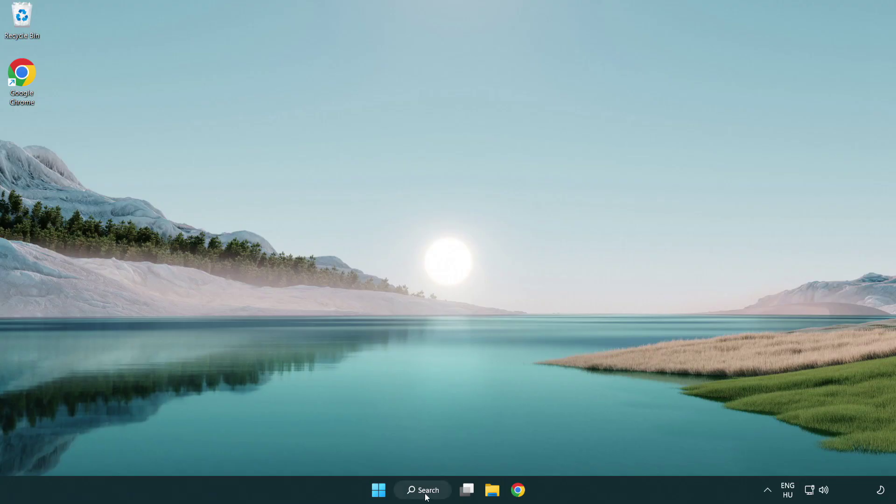
# Launch the Windows Security app from a taskbar search for security.
pyautogui.click(425, 492)
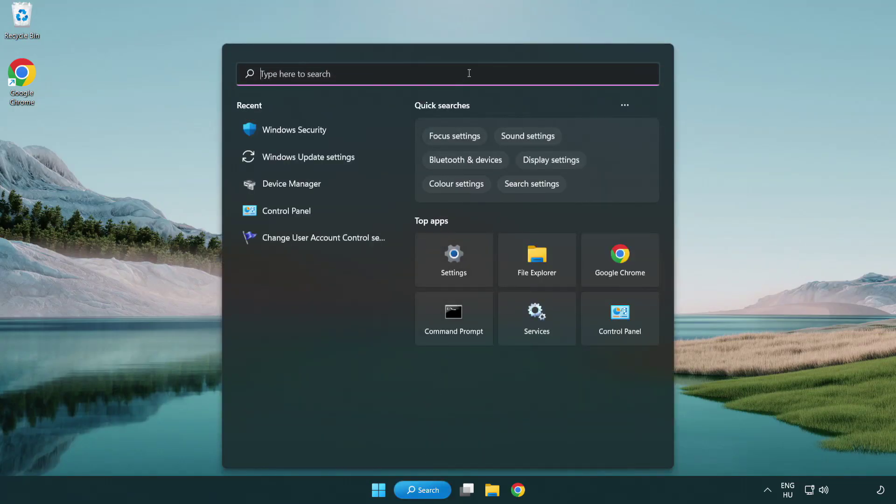
pyautogui.write('secu')
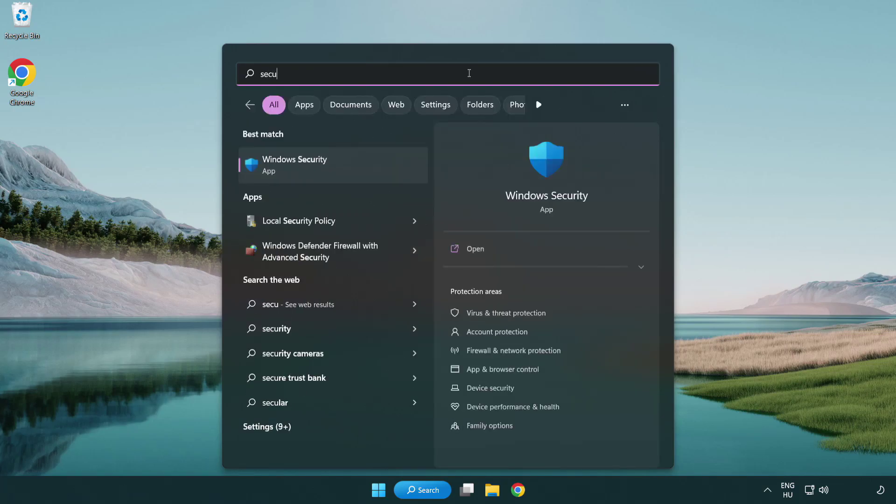
pyautogui.write('rit')
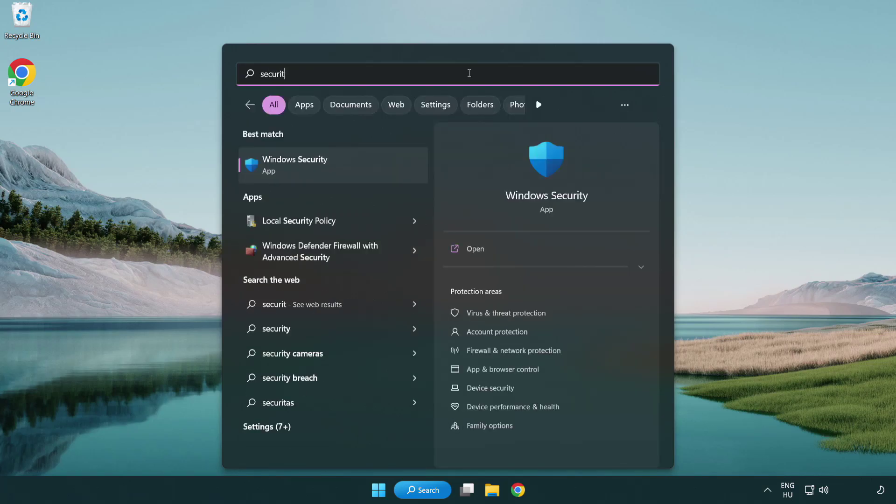
pyautogui.write('y')
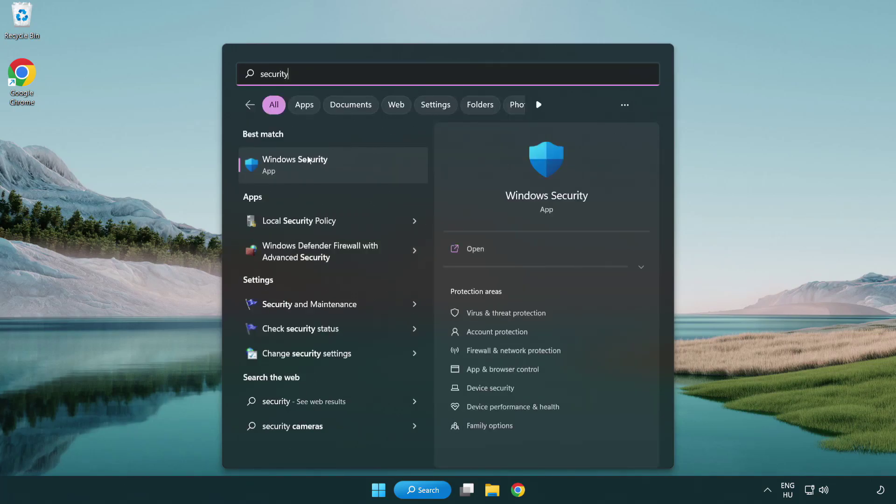
pyautogui.click(366, 169)
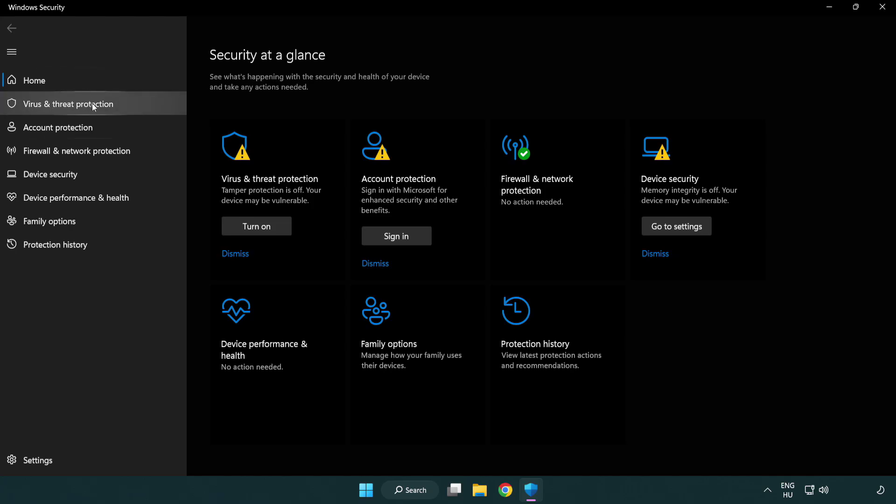
# Reach the Defender Exclusions list via Virus & threat protection and Manage settings.
pyautogui.click(135, 107)
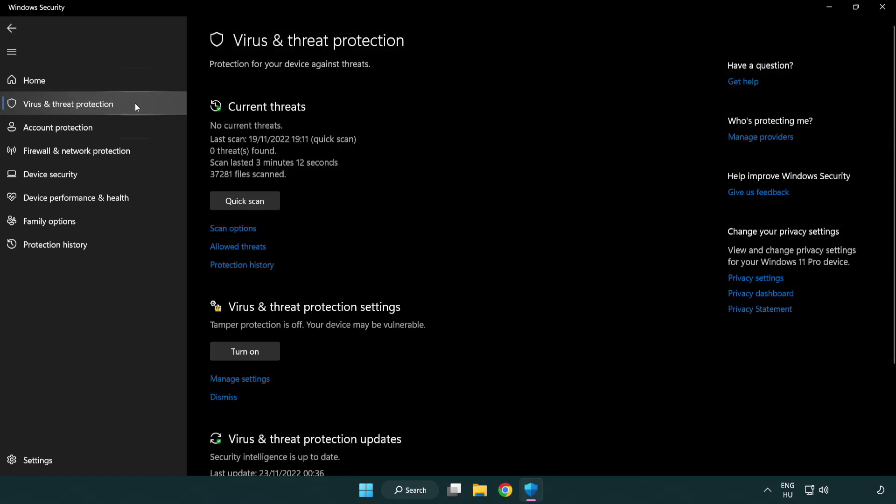
pyautogui.scroll(-2, 259, 202)
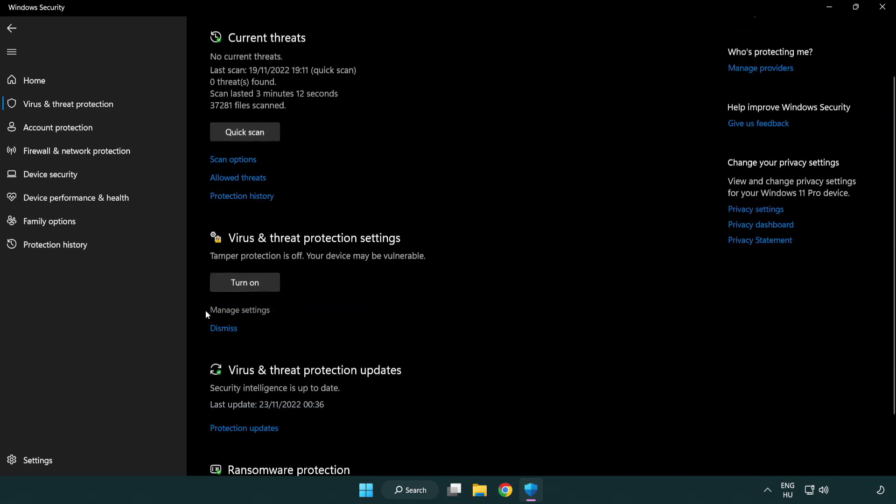
pyautogui.click(238, 312)
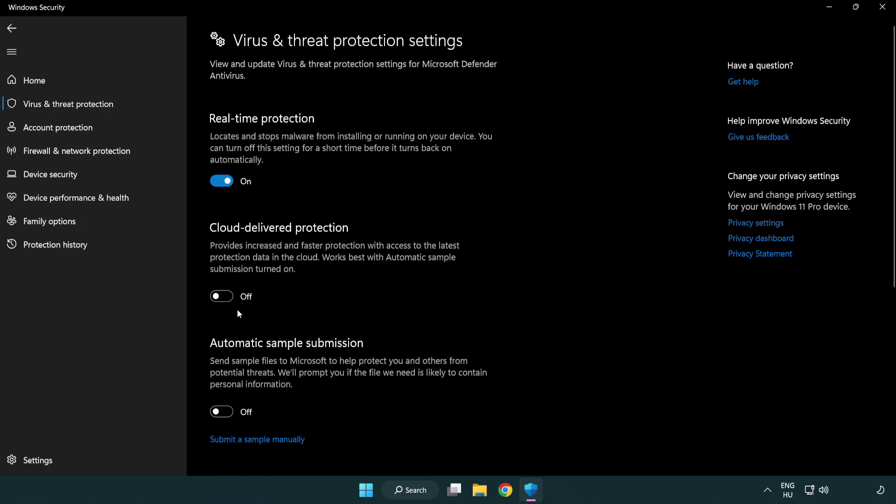
pyautogui.scroll(-1, 238, 311)
pyautogui.scroll(-1, 238, 310)
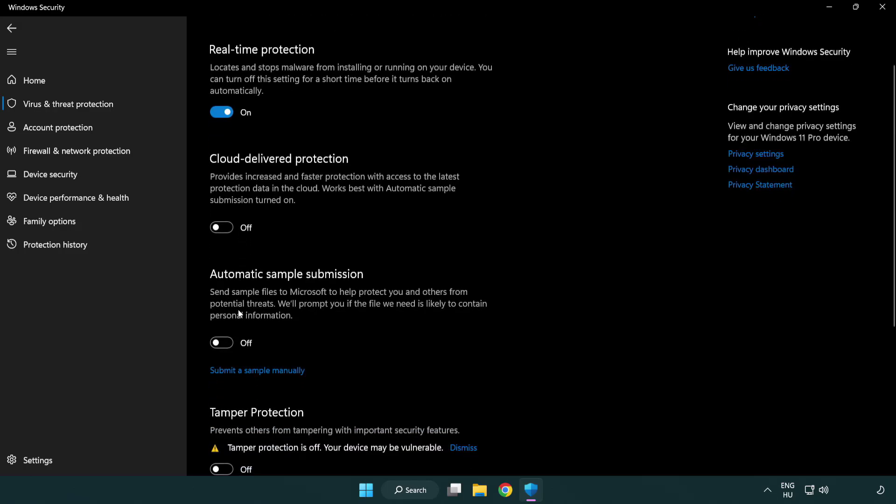
pyautogui.scroll(-2, 239, 310)
pyautogui.scroll(-2, 239, 311)
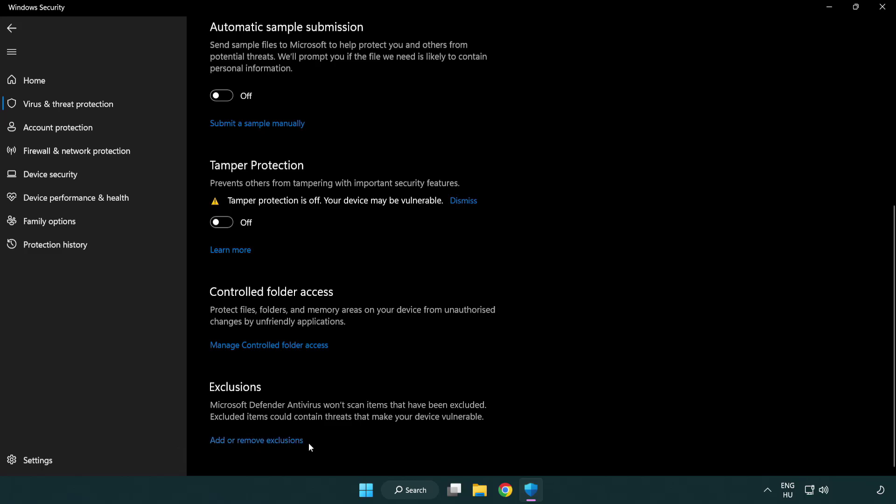
pyautogui.click(287, 443)
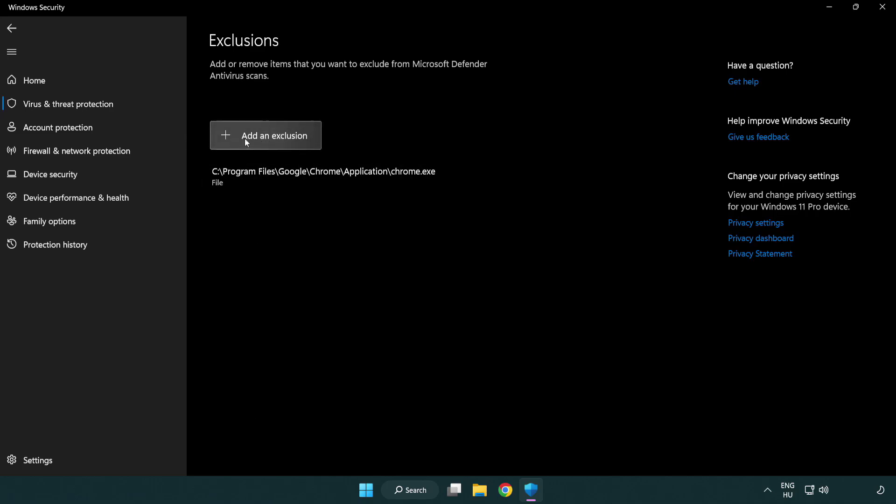
# Add the NOT WORKING APP shortcut in C:\Program Files (x86)\NOT WORKING APP as a file exclusion.
pyautogui.click(268, 140)
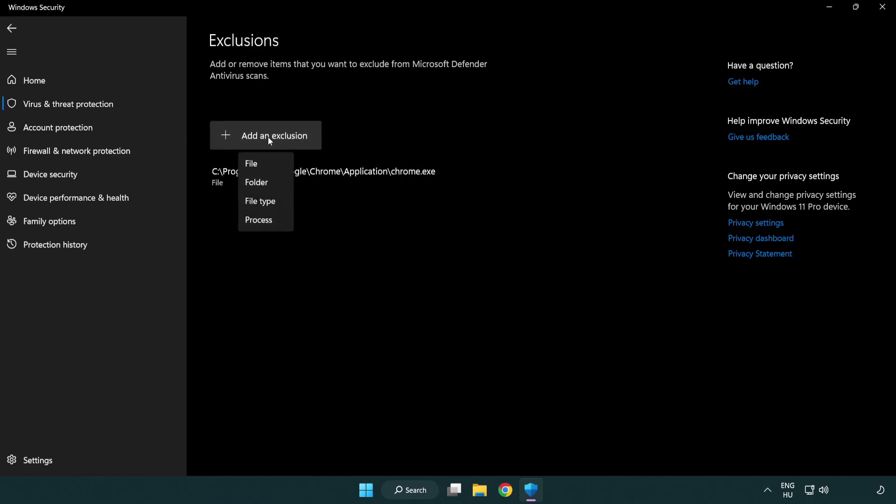
pyautogui.click(270, 165)
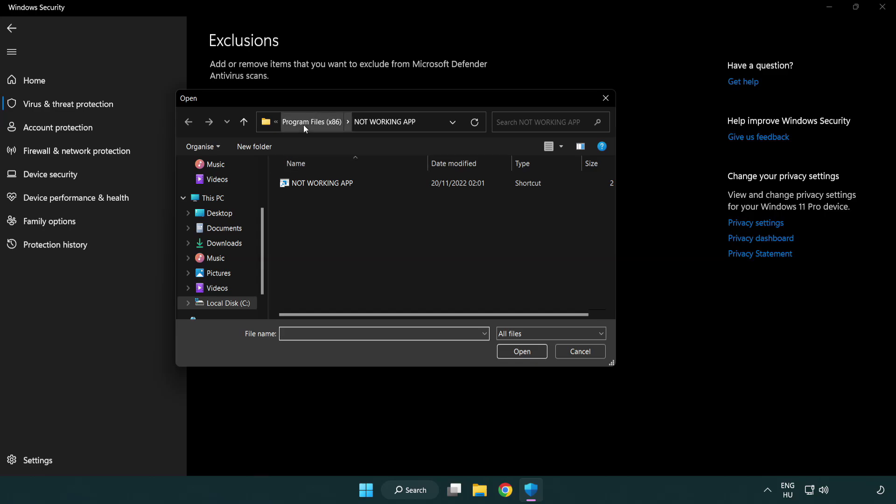
pyautogui.click(303, 124)
pyautogui.click(309, 122)
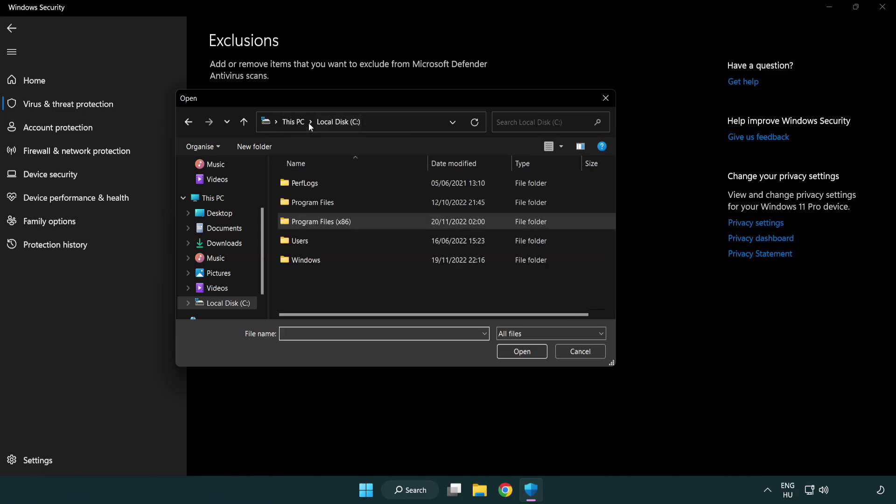
pyautogui.click(304, 124)
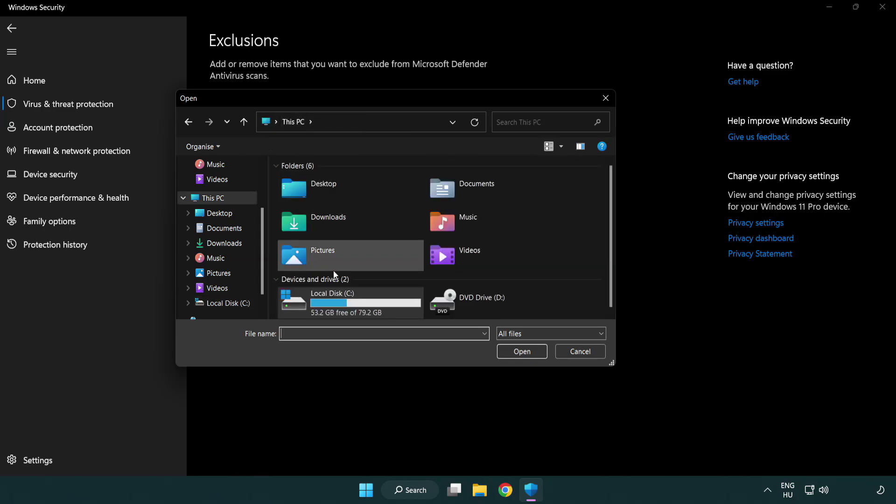
pyautogui.doubleClick(321, 305)
pyautogui.doubleClick(328, 218)
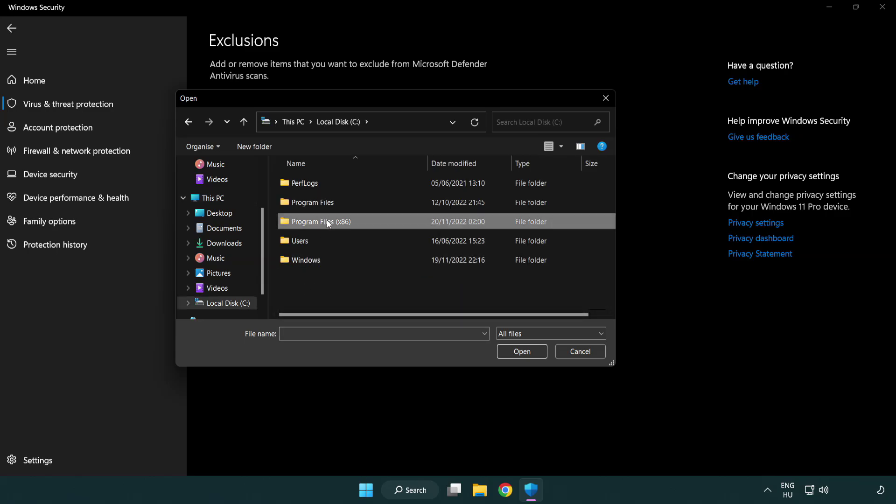
pyautogui.doubleClick(335, 301)
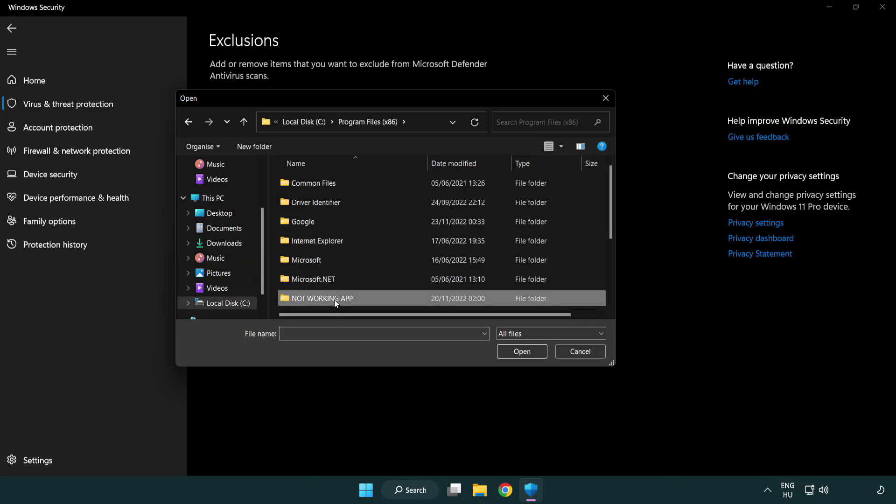
pyautogui.click(316, 182)
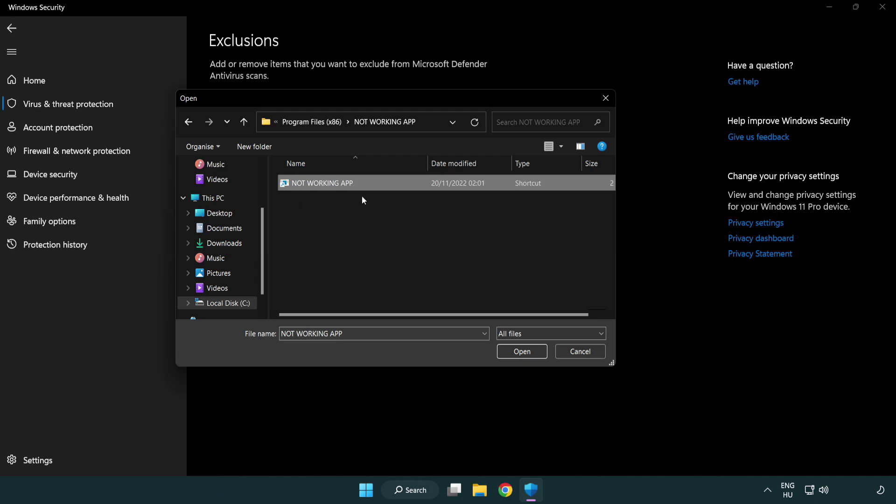
pyautogui.click(519, 354)
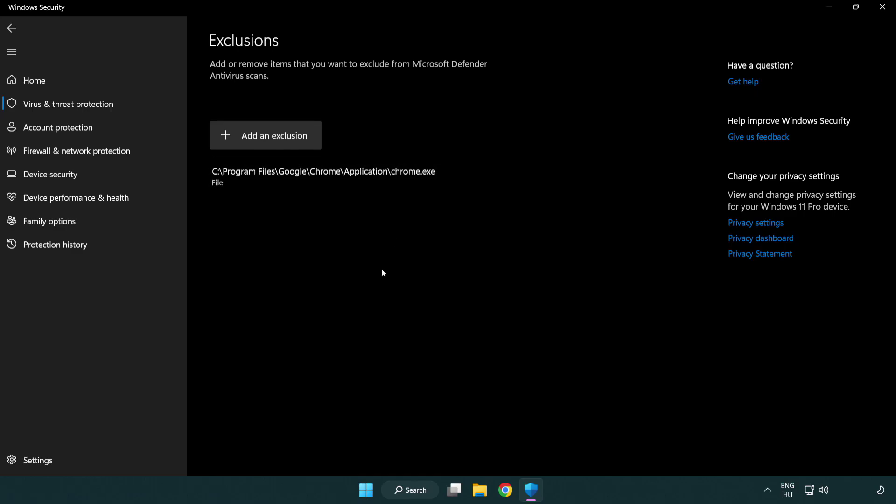
# Close Windows Security and bring up the Start menu power options to restart.
pyautogui.click(884, 15)
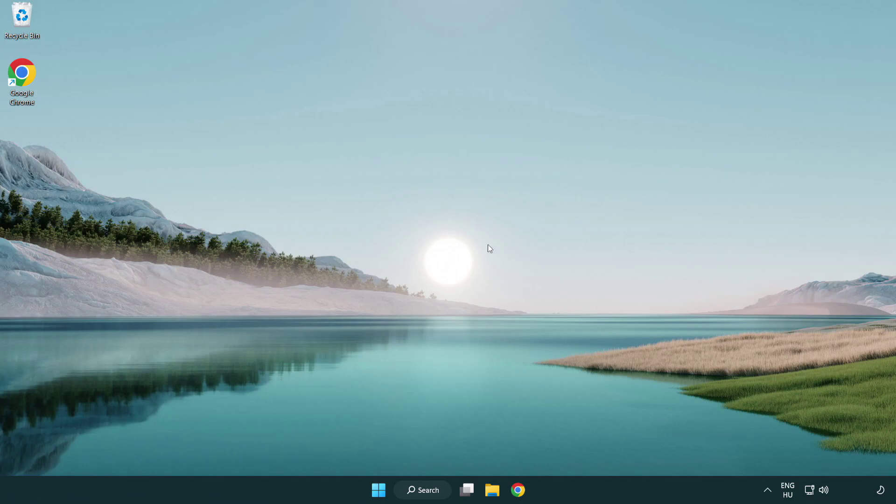
pyautogui.click(378, 490)
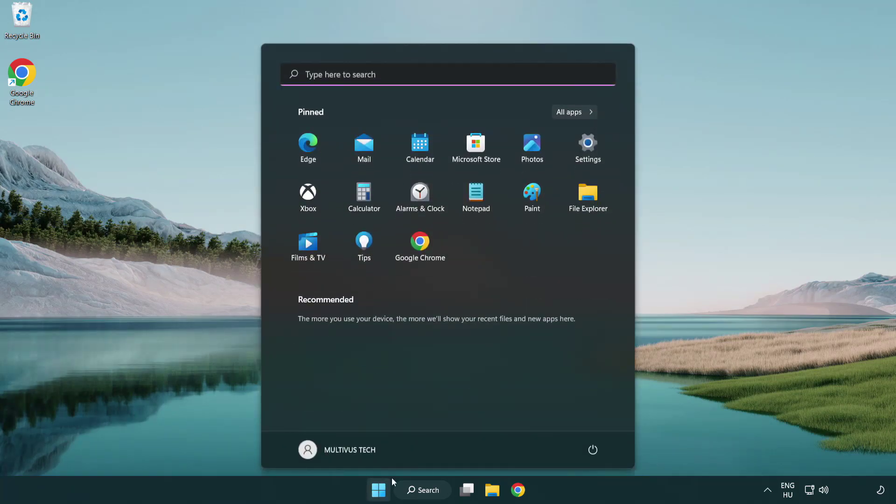
pyautogui.click(595, 450)
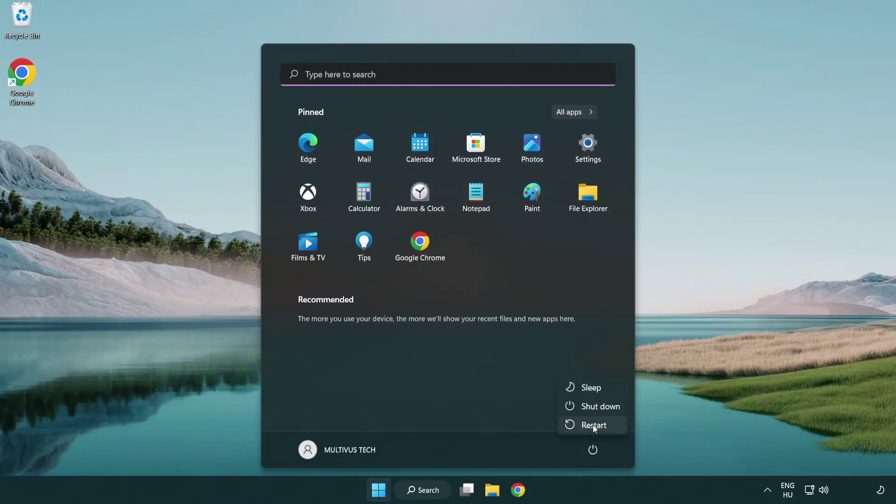